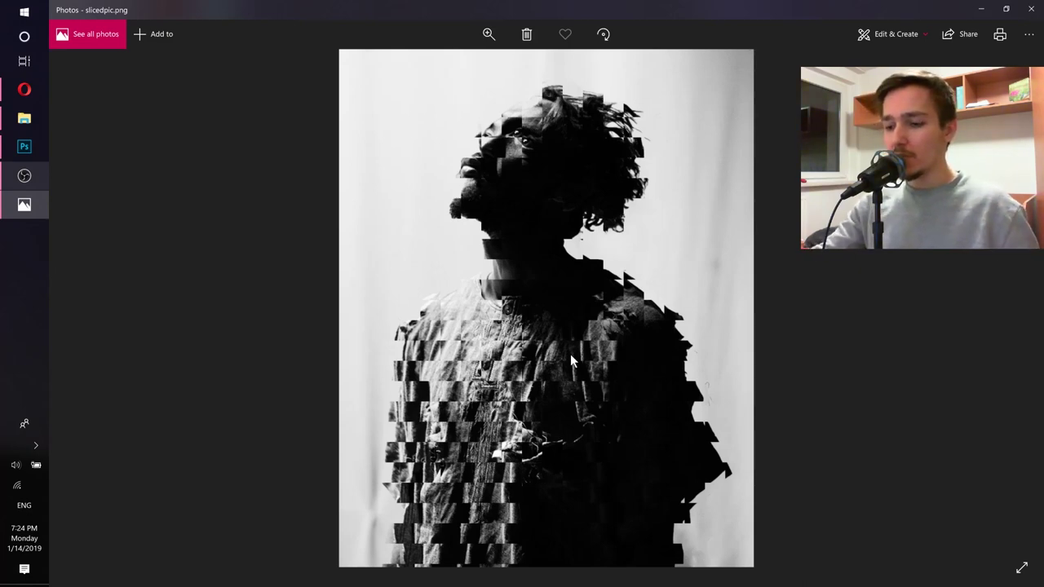
Advance from slicedpic.png through slicedpic2.png to the oil-painted slicedpic3.png
{"action": "key", "text": "Right"}
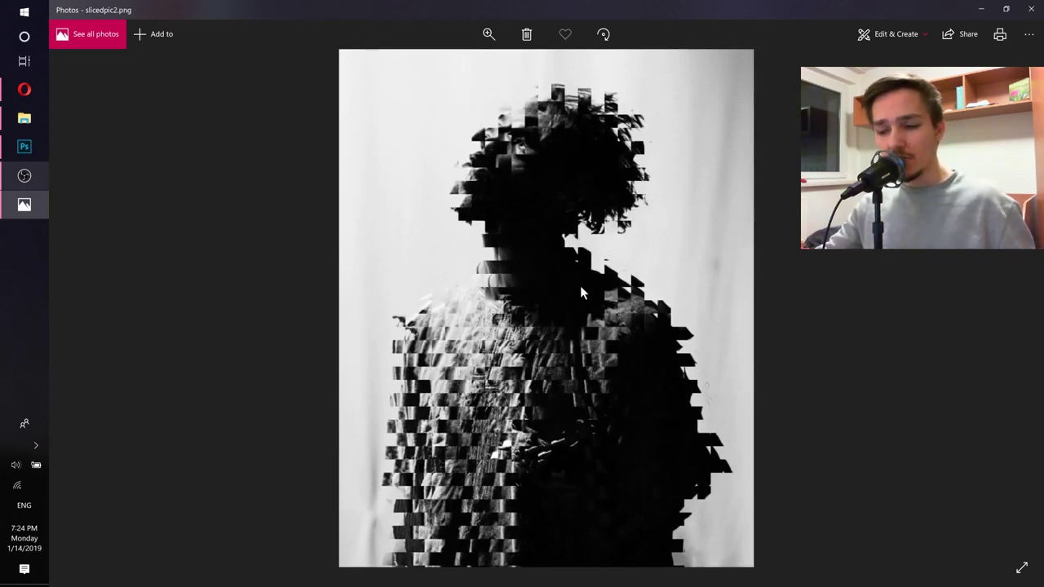
{"action": "key", "text": "Right"}
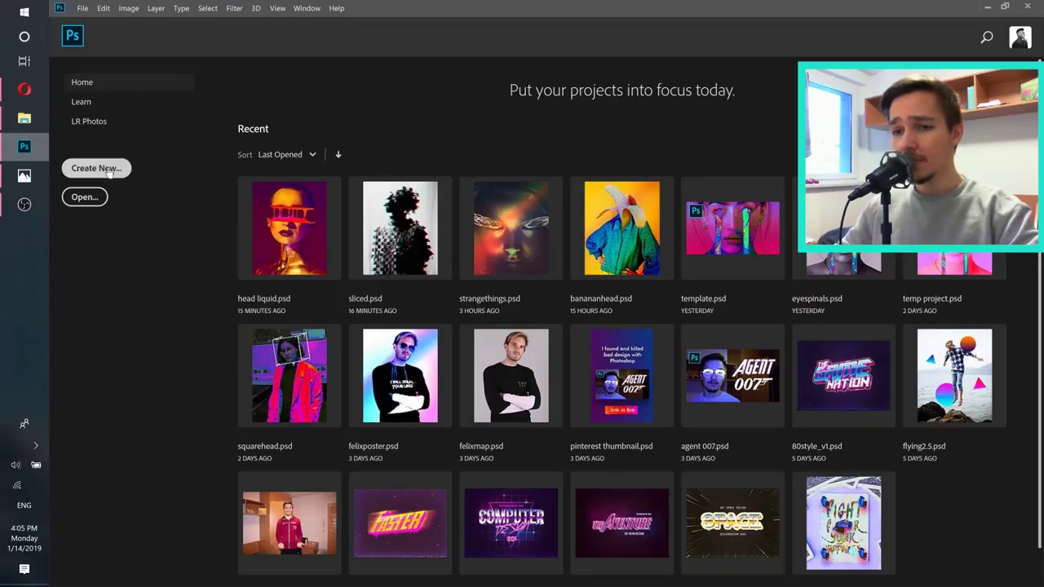
Start a new document, getting the 1000 × 1250 px, 300 ppi preset
{"action": "left_click", "coordinate": [110, 172]}
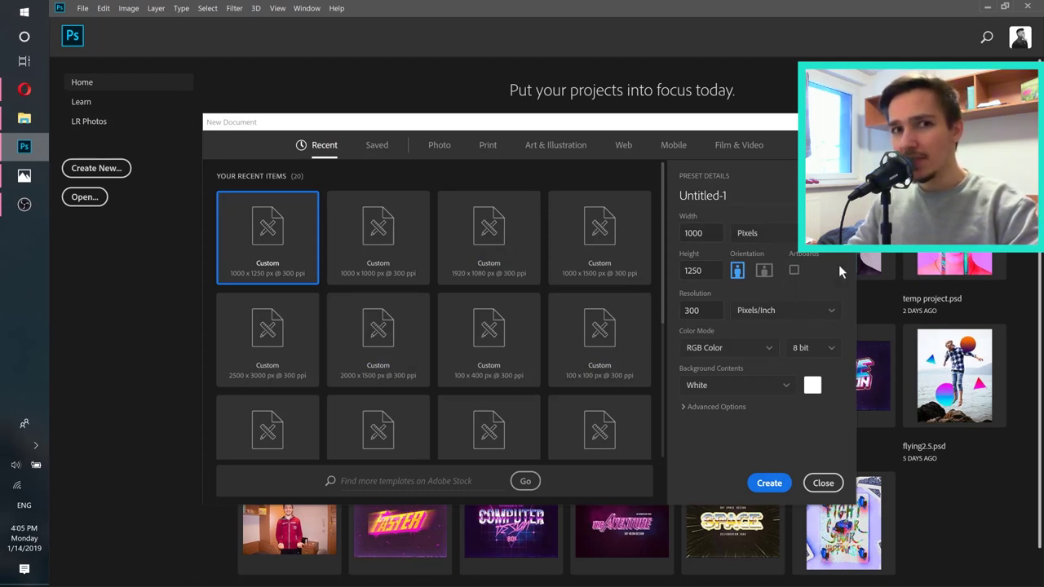
Create the white Untitled-1 canvas at 1000 × 1250 px, 300 ppi, RGB
{"action": "left_click", "coordinate": [769, 484]}
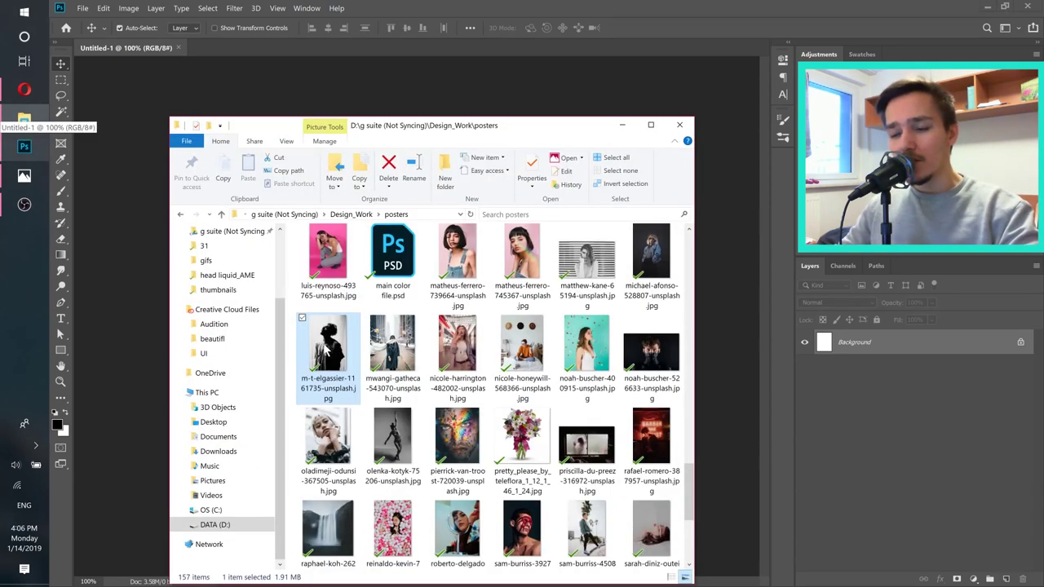
{"action": "left_click_drag", "start_coordinate": [328, 351], "coordinate": [117, 225]}
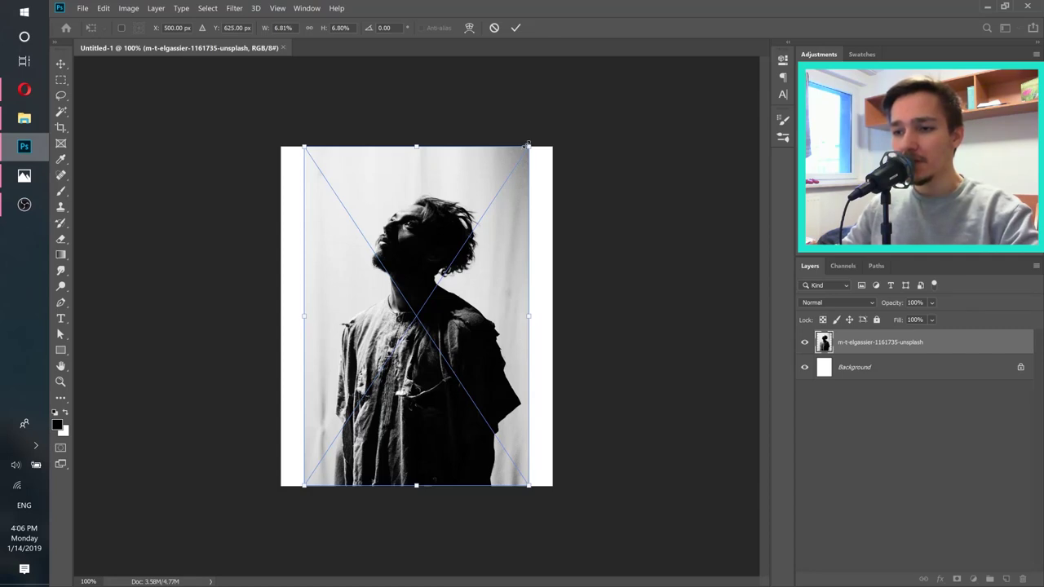
{"action": "left_click_drag", "start_coordinate": [528, 145], "coordinate": [554, 107]}
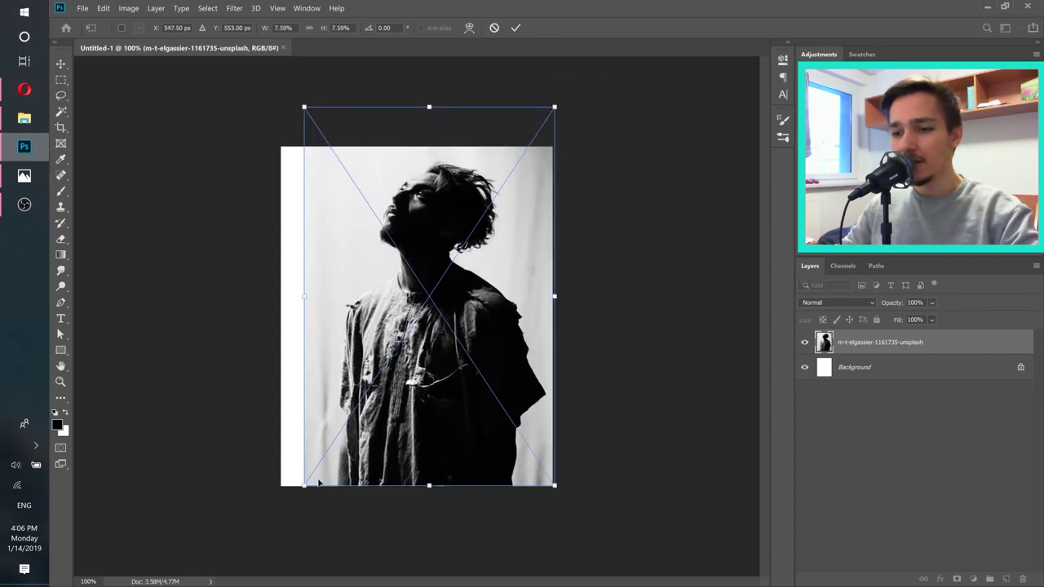
{"action": "left_click_drag", "start_coordinate": [303, 485], "coordinate": [270, 533]}
{"action": "left_click_drag", "start_coordinate": [434, 436], "coordinate": [433, 434]}
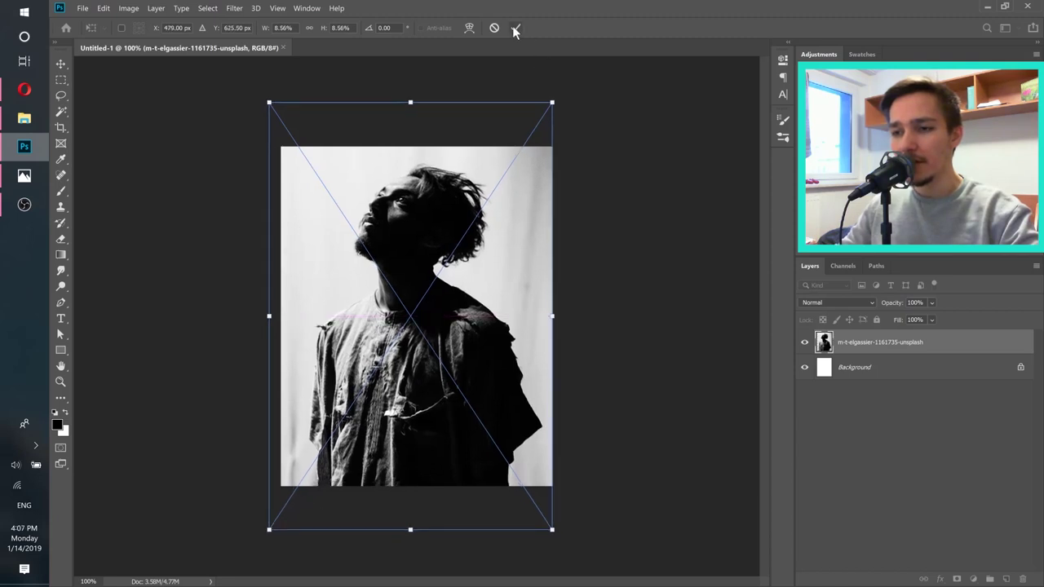
{"action": "left_click", "coordinate": [515, 29]}
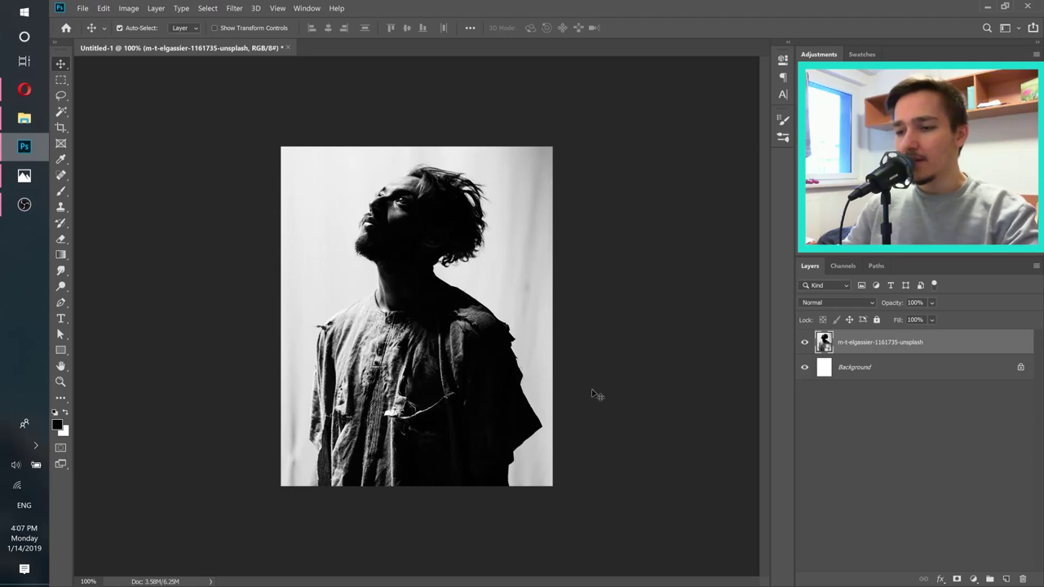
Remove the Background layer, leaving m-t-elgassier-1161735-unsplash as the only layer, deselected
{"action": "left_click_drag", "start_coordinate": [930, 377], "coordinate": [1023, 579]}
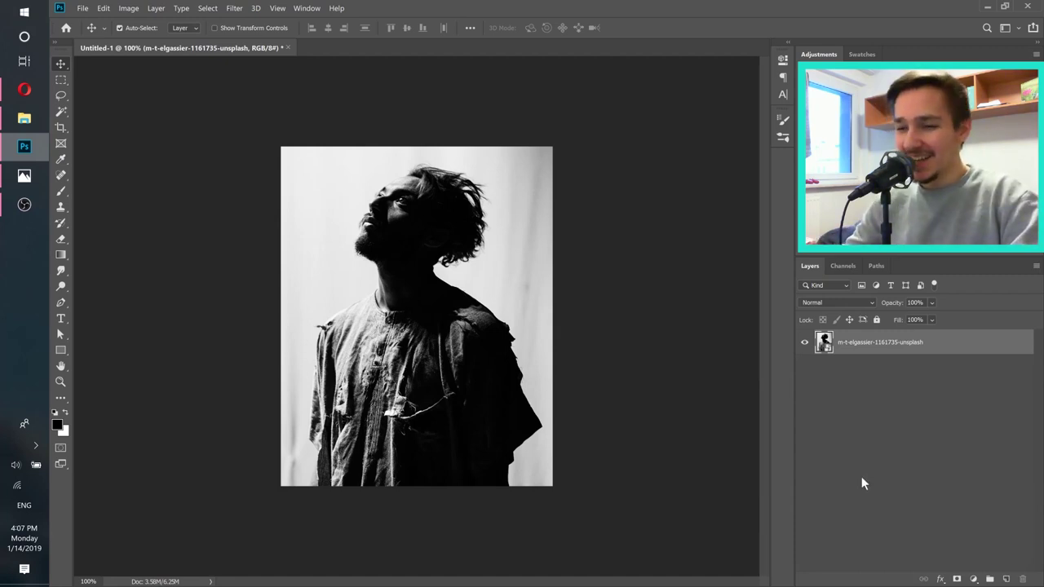
{"action": "left_click", "coordinate": [861, 477]}
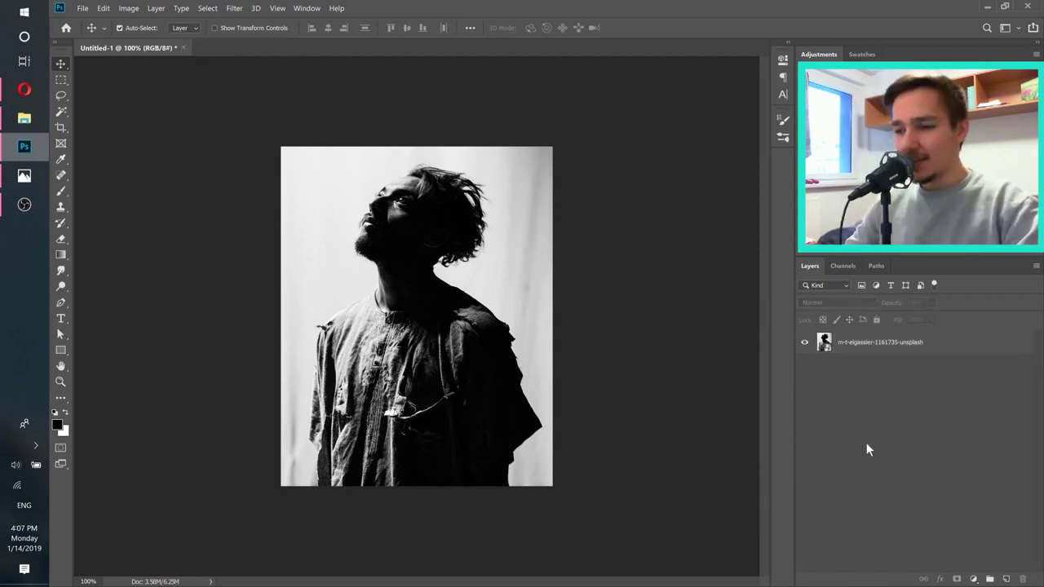
Use the Quick Selection tool to select the man's face, shirt, left shoulder and sleeve
{"action": "left_click", "coordinate": [62, 117]}
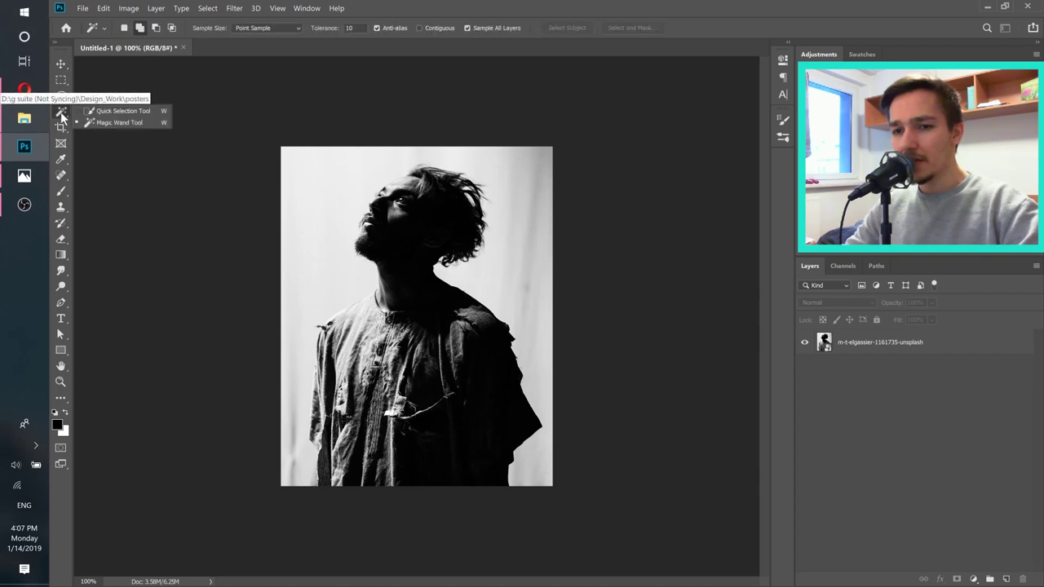
{"action": "left_click", "coordinate": [118, 111]}
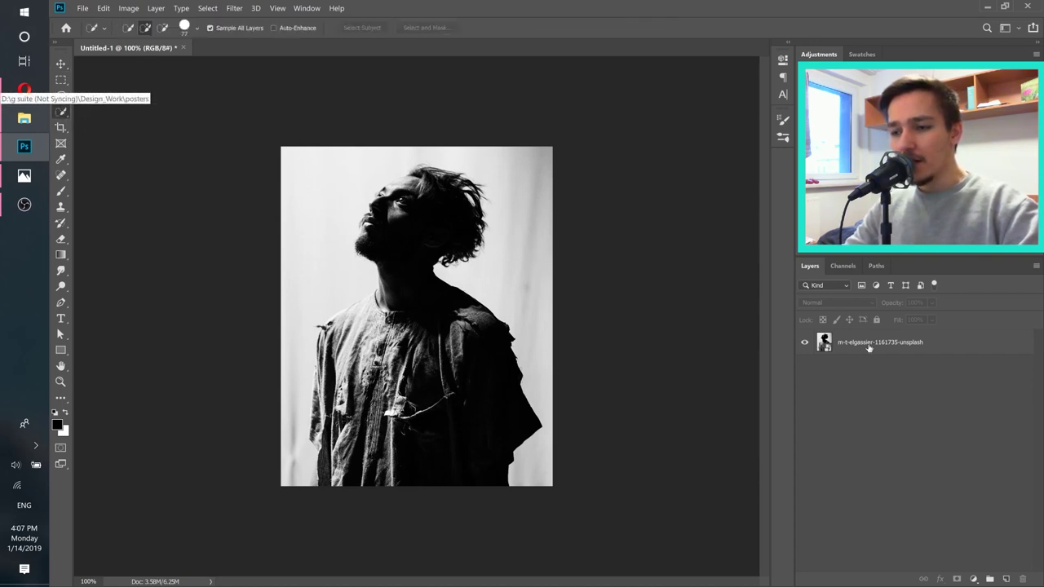
{"action": "left_click", "coordinate": [932, 344]}
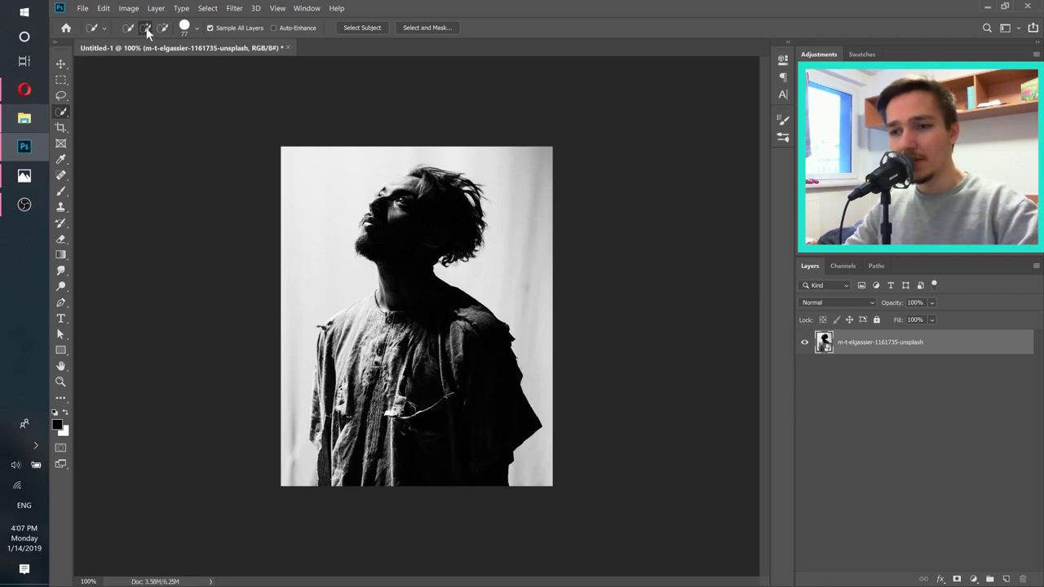
{"action": "left_click", "coordinate": [402, 204]}
{"action": "mouse_move", "coordinate": [441, 210]}
{"action": "left_mouse_down"}
{"action": "mouse_move", "coordinate": [416, 306]}
{"action": "mouse_move", "coordinate": [459, 327]}
{"action": "mouse_move", "coordinate": [435, 422]}
{"action": "mouse_move", "coordinate": [385, 198]}
{"action": "left_mouse_up"}
{"action": "mouse_move", "coordinate": [392, 400]}
{"action": "left_mouse_down"}
{"action": "mouse_move", "coordinate": [398, 366]}
{"action": "mouse_move", "coordinate": [369, 351]}
{"action": "mouse_move", "coordinate": [344, 413]}
{"action": "mouse_move", "coordinate": [331, 357]}
{"action": "left_mouse_up"}
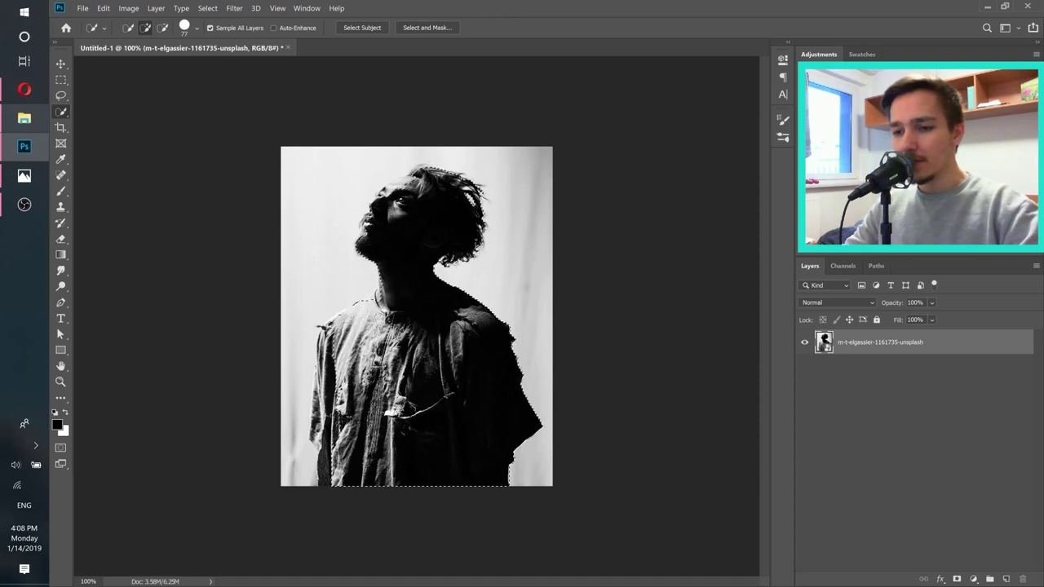
{"action": "left_click_drag", "start_coordinate": [322, 407], "coordinate": [320, 473]}
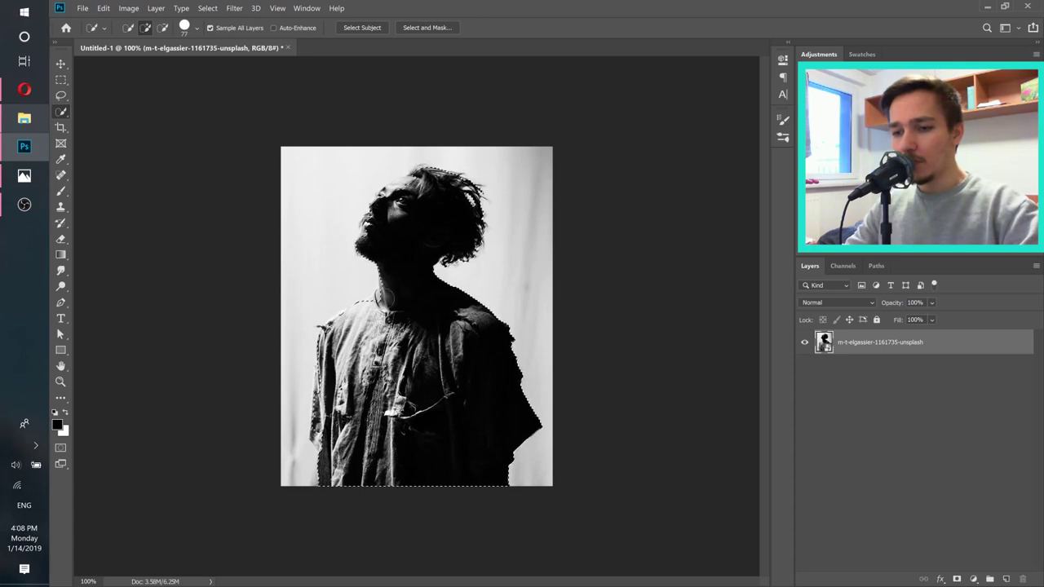
Add the shirt's left edge to the selection
{"action": "key", "text": "ctrl+0"}
{"action": "scroll", "coordinate": [424, 196], "scroll_direction": "up", "scroll_amount": 1}
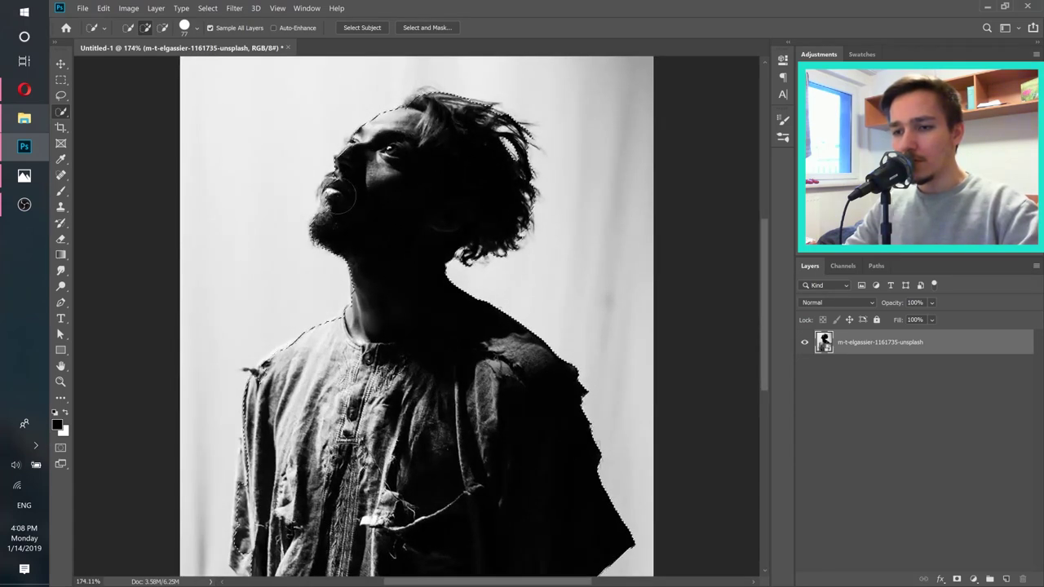
{"action": "left_click_drag", "start_coordinate": [345, 200], "coordinate": [439, 58]}
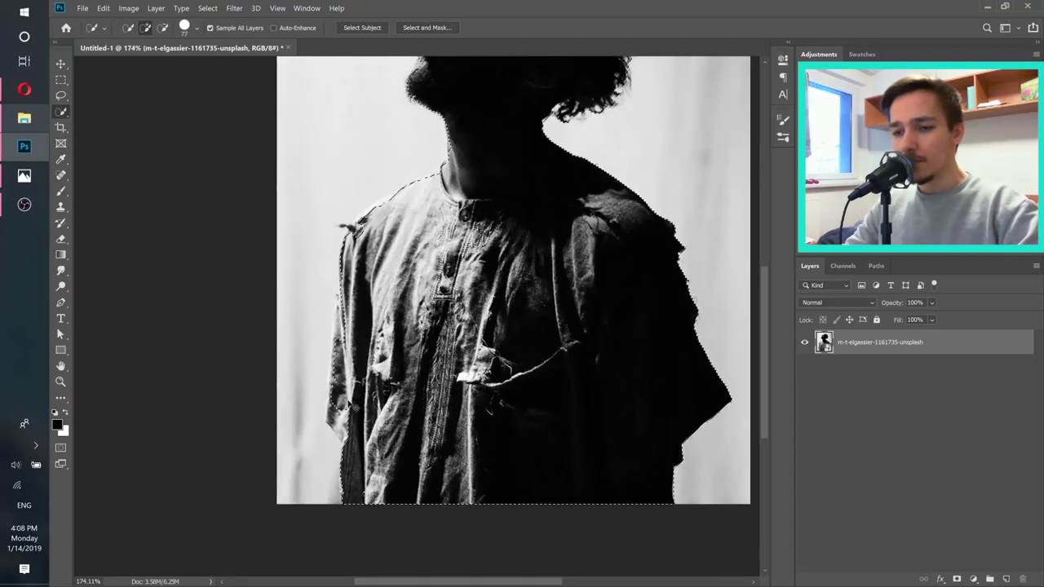
{"action": "scroll", "coordinate": [363, 447], "scroll_direction": "up", "scroll_amount": 5}
{"action": "mouse_move", "coordinate": [363, 447]}
{"action": "left_mouse_down"}
{"action": "mouse_move", "coordinate": [340, 333]}
{"action": "mouse_move", "coordinate": [350, 324]}
{"action": "mouse_move", "coordinate": [363, 231]}
{"action": "left_mouse_up"}
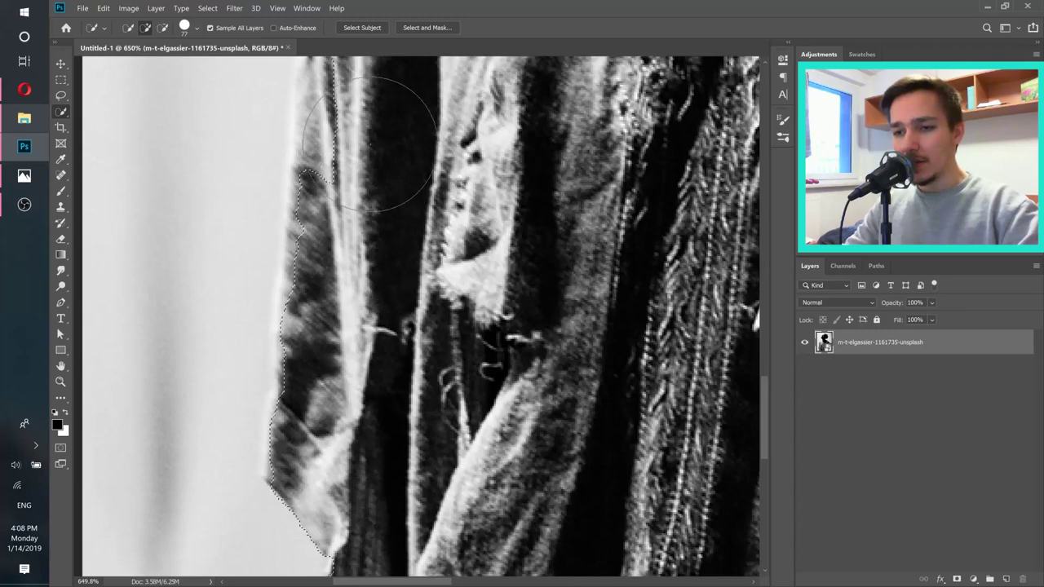
{"action": "left_click_drag", "start_coordinate": [396, 106], "coordinate": [357, 305]}
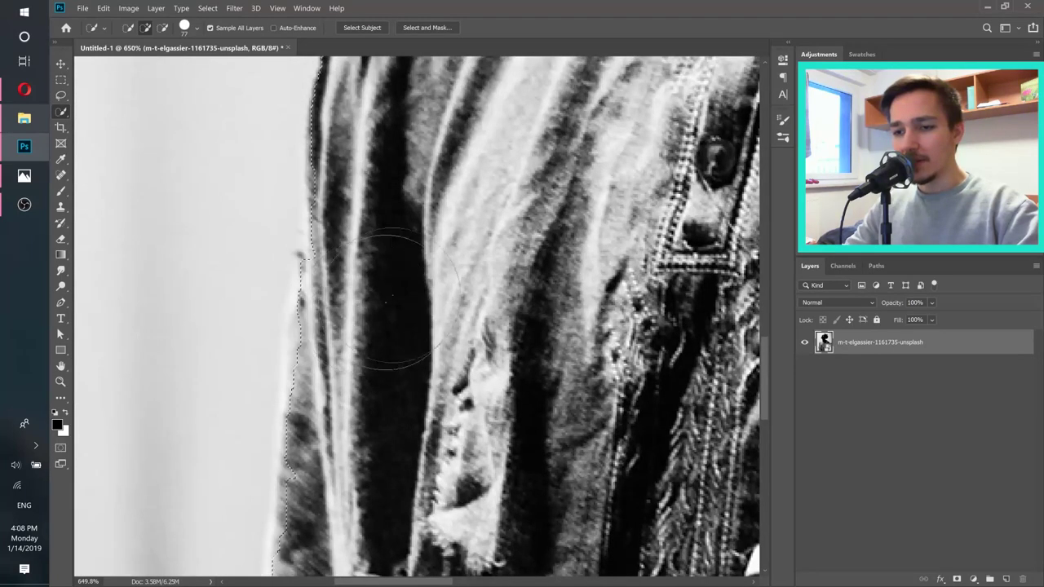
{"action": "scroll", "coordinate": [408, 326], "scroll_direction": "up", "scroll_amount": 6}
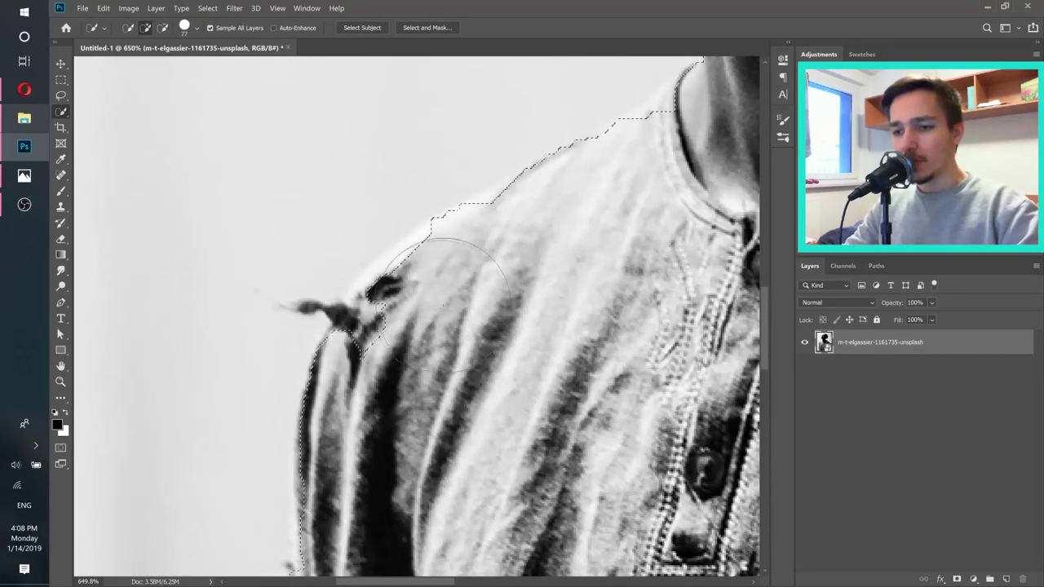
{"action": "scroll", "coordinate": [482, 310], "scroll_direction": "down", "scroll_amount": 5}
{"action": "left_click_drag", "start_coordinate": [646, 395], "coordinate": [392, 155]}
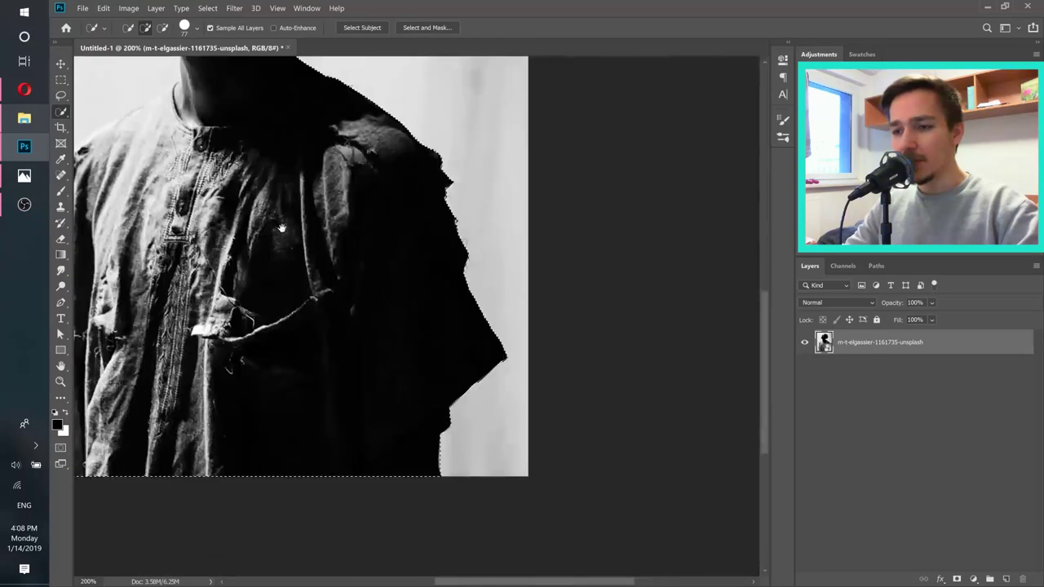
{"action": "left_click_drag", "start_coordinate": [358, 342], "coordinate": [433, 315]}
{"action": "scroll", "coordinate": [433, 315], "scroll_direction": "down", "scroll_amount": 3}
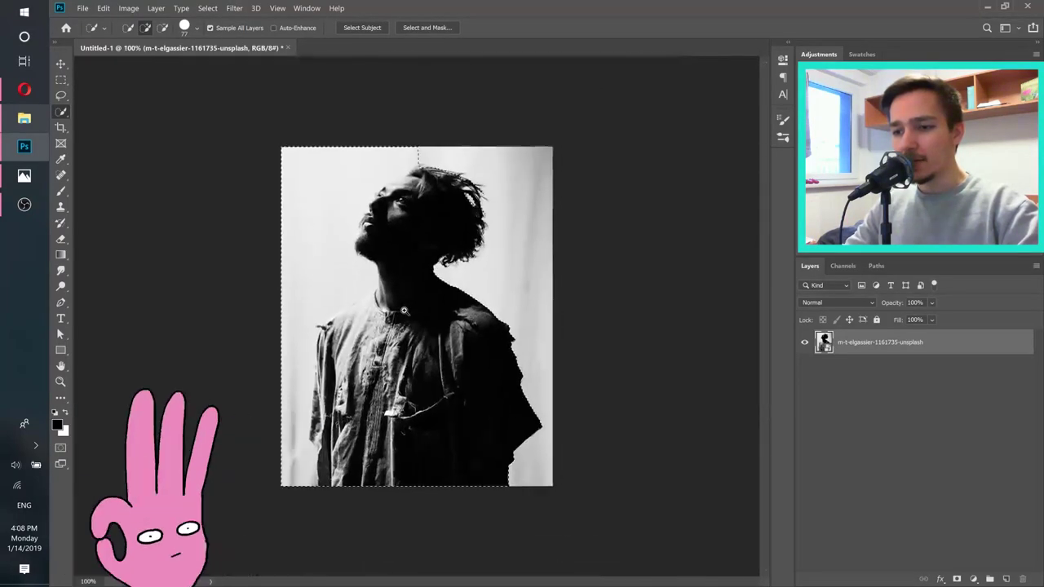
{"action": "scroll", "coordinate": [414, 181], "scroll_direction": "up", "scroll_amount": 2}
{"action": "left_click_drag", "start_coordinate": [414, 181], "coordinate": [540, 261]}
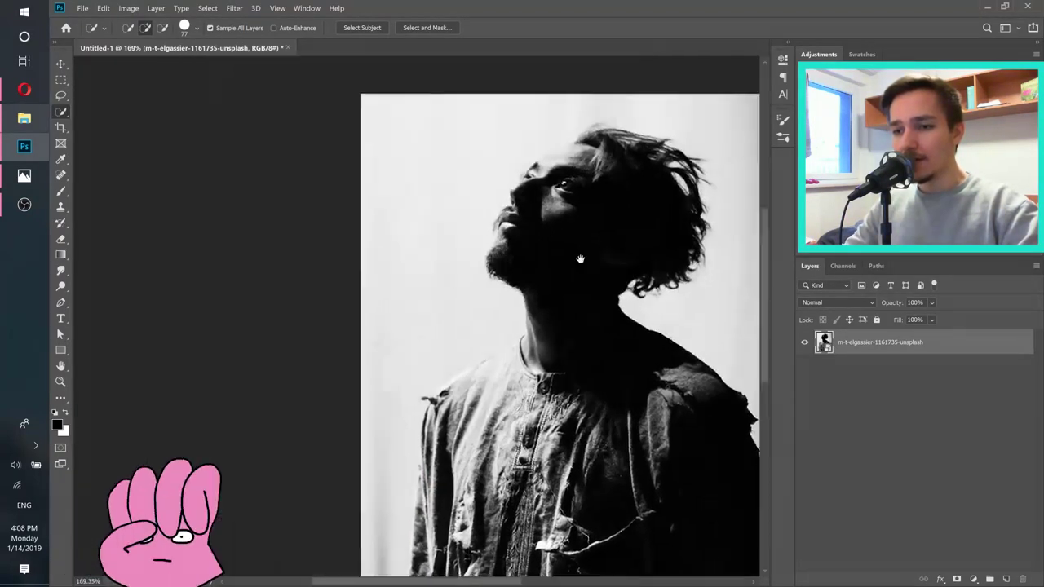
{"action": "left_click", "coordinate": [527, 154]}
{"action": "left_click_drag", "start_coordinate": [672, 299], "coordinate": [625, 277]}
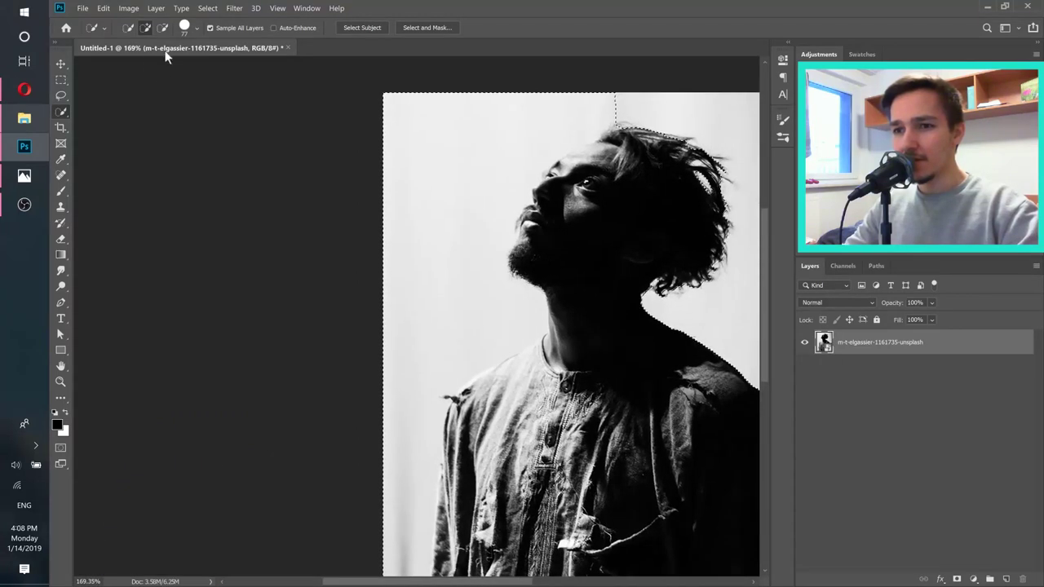
Subtract the stray left-side background from the selection
{"action": "left_click", "coordinate": [162, 27]}
{"action": "mouse_move", "coordinate": [517, 137]}
{"action": "left_mouse_down"}
{"action": "mouse_move", "coordinate": [564, 108]}
{"action": "mouse_move", "coordinate": [440, 181]}
{"action": "mouse_move", "coordinate": [440, 281]}
{"action": "mouse_move", "coordinate": [472, 357]}
{"action": "mouse_move", "coordinate": [492, 341]}
{"action": "mouse_move", "coordinate": [469, 336]}
{"action": "mouse_move", "coordinate": [410, 405]}
{"action": "mouse_move", "coordinate": [384, 462]}
{"action": "left_mouse_up"}
{"action": "scroll", "coordinate": [397, 431], "scroll_direction": "down", "scroll_amount": 3}
{"action": "scroll", "coordinate": [398, 442], "scroll_direction": "down", "scroll_amount": 3}
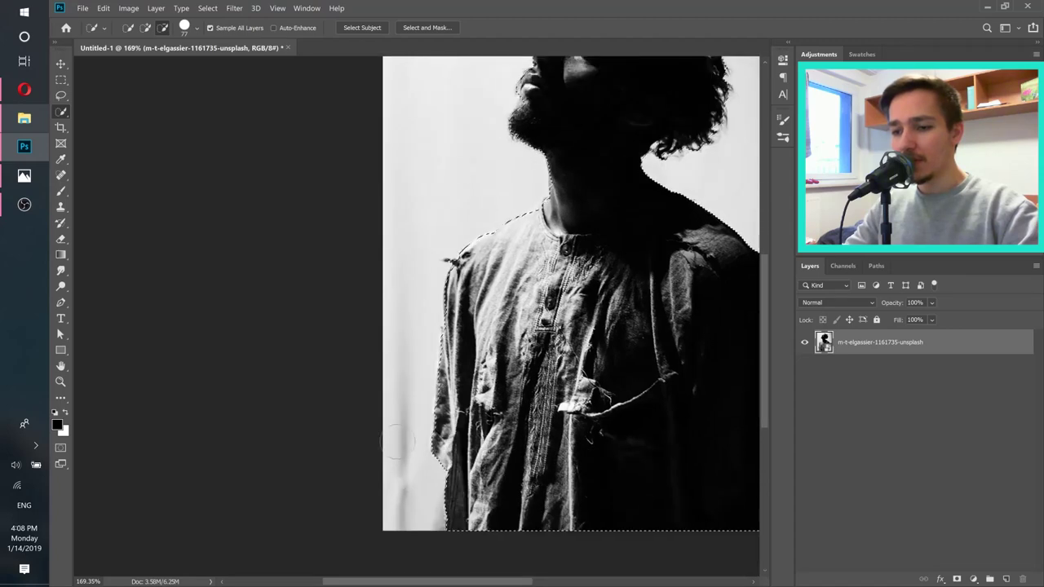
{"action": "scroll", "coordinate": [533, 322], "scroll_direction": "down", "scroll_amount": 3}
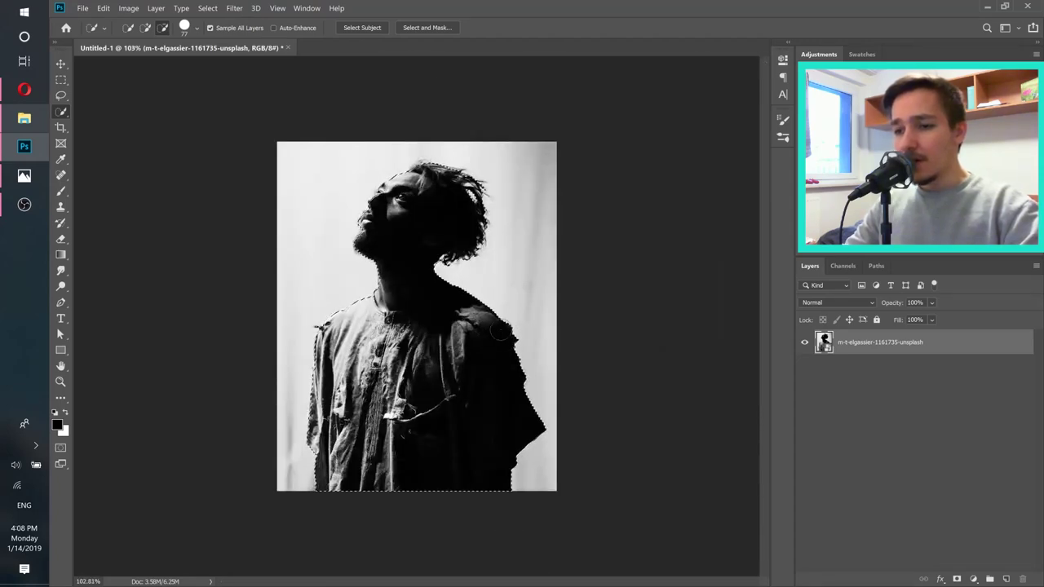
Open Select and Mask, zoom in on the hair, and set the refine brush to 22 px
{"action": "left_click", "coordinate": [431, 31]}
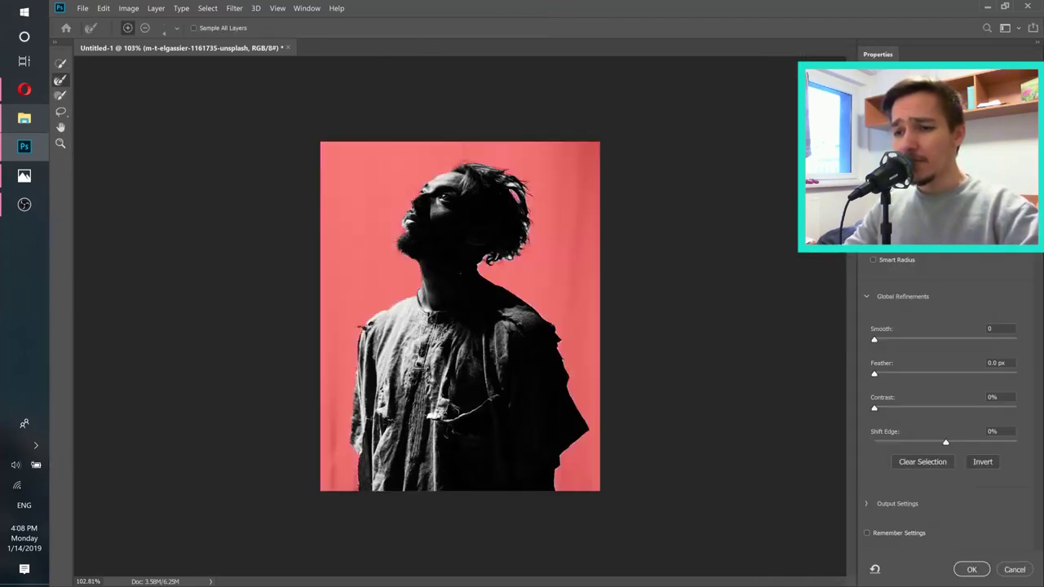
{"action": "scroll", "coordinate": [437, 173], "scroll_direction": "up", "scroll_amount": 3}
{"action": "scroll", "coordinate": [444, 181], "scroll_direction": "down", "scroll_amount": 1}
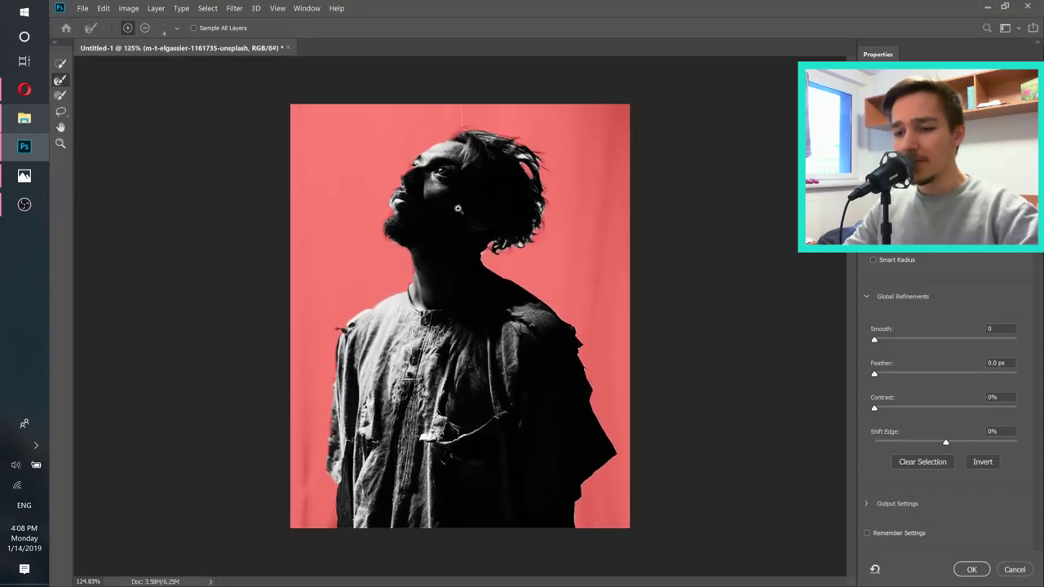
{"action": "scroll", "coordinate": [440, 149], "scroll_direction": "up", "scroll_amount": 10}
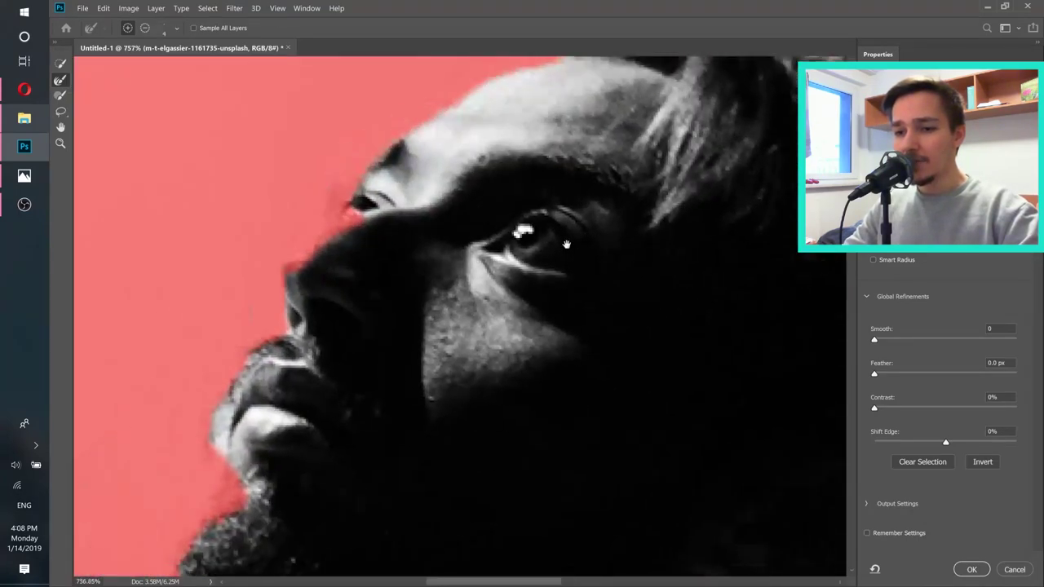
{"action": "left_click_drag", "start_coordinate": [325, 271], "coordinate": [354, 264]}
{"action": "left_click_drag", "start_coordinate": [632, 191], "coordinate": [263, 324]}
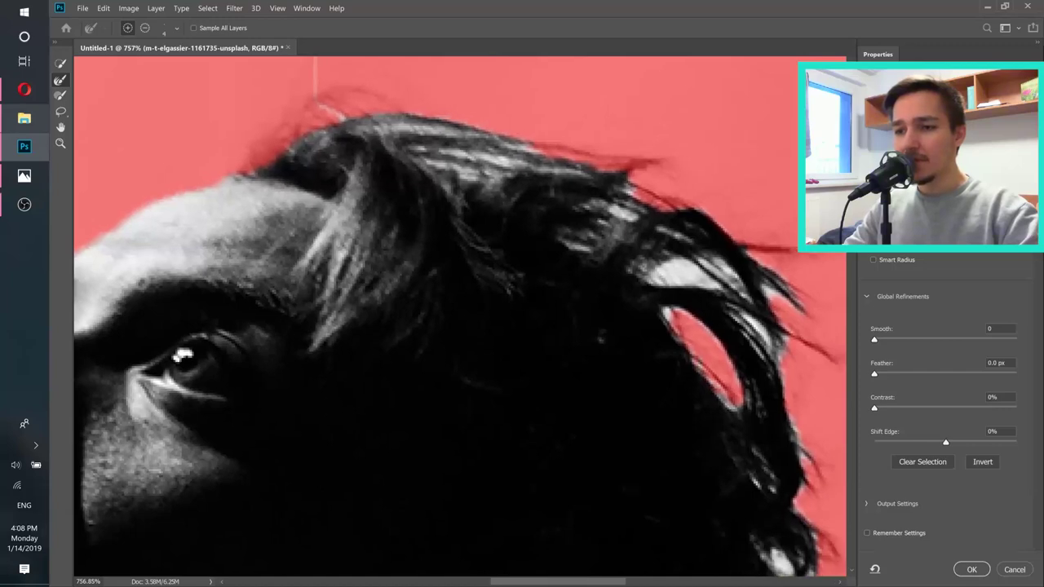
{"action": "left_click_drag", "start_coordinate": [621, 399], "coordinate": [482, 291]}
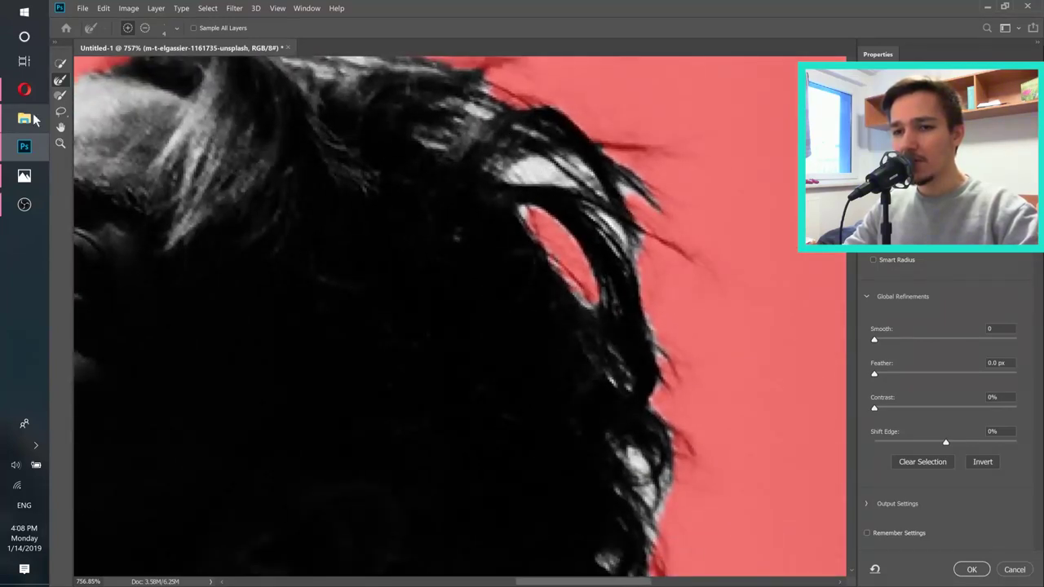
{"action": "mouse_move", "coordinate": [342, 159]}
{"action": "left_mouse_down"}
{"action": "mouse_move", "coordinate": [413, 256]}
{"action": "mouse_move", "coordinate": [434, 329]}
{"action": "left_mouse_up"}
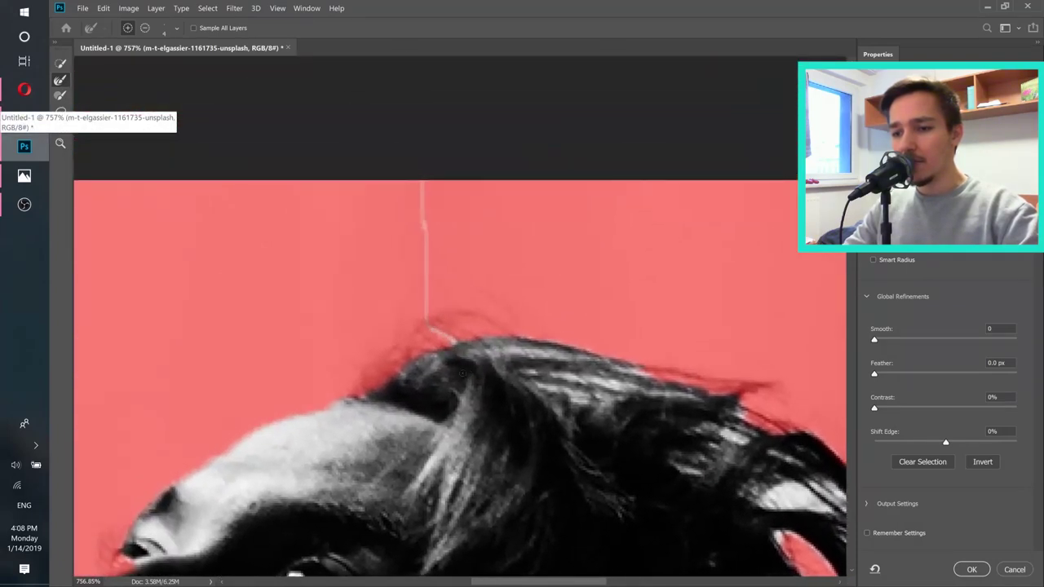
{"action": "left_click", "coordinate": [175, 30]}
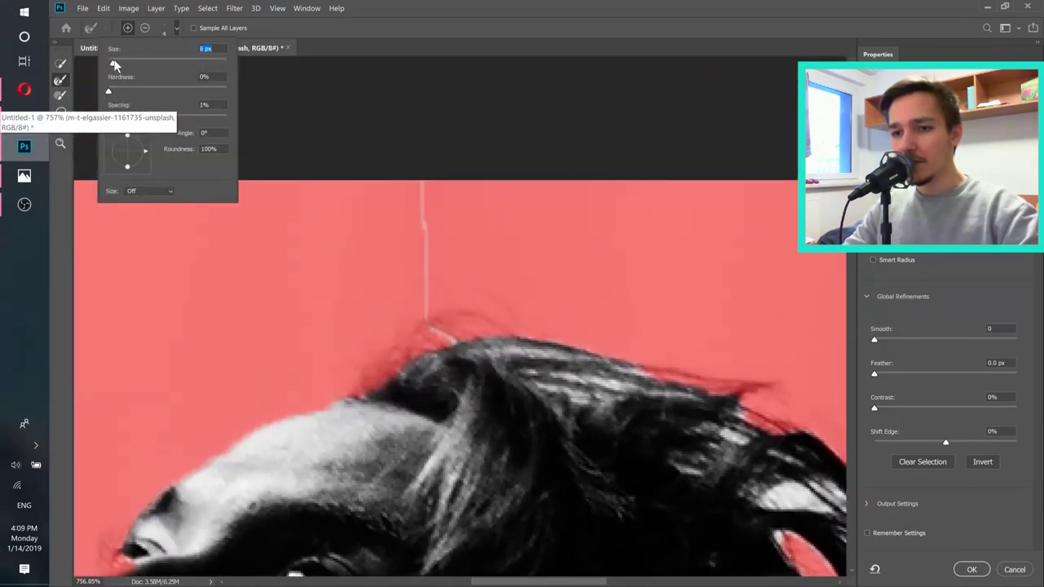
{"action": "left_click_drag", "start_coordinate": [115, 65], "coordinate": [122, 66]}
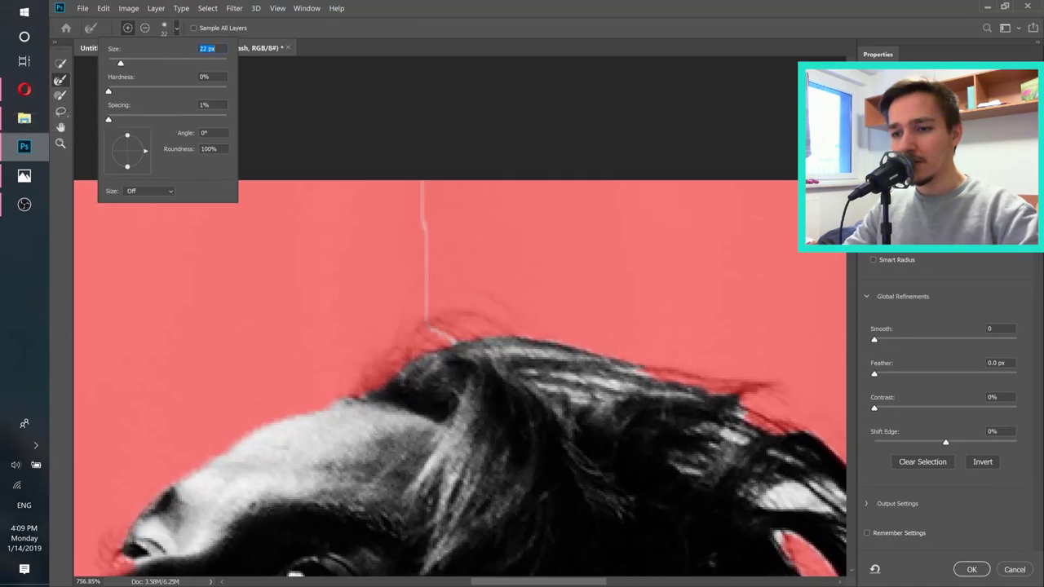
{"action": "left_click", "coordinate": [426, 31]}
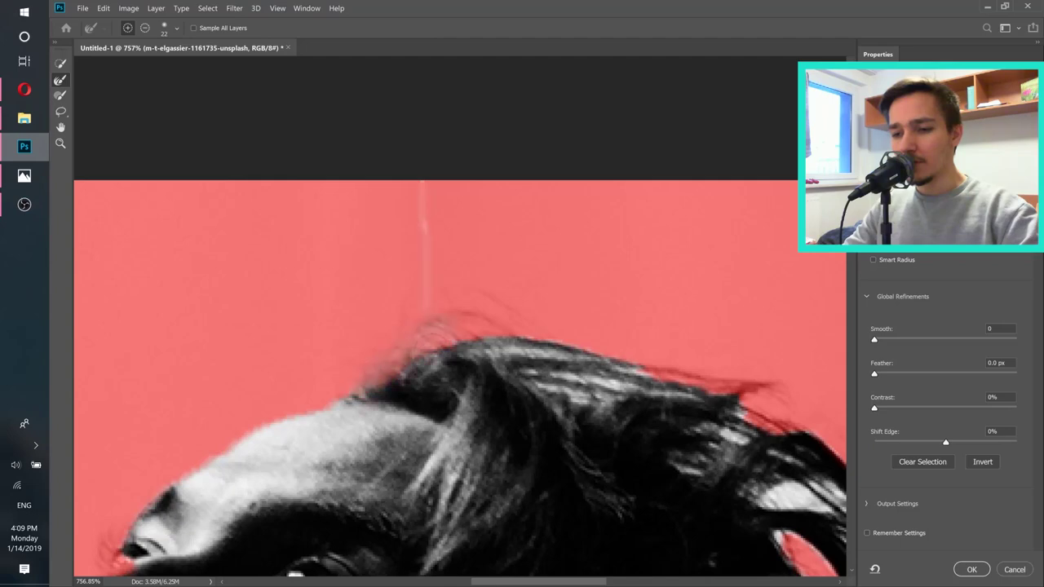
Refine the edges of the stray strands, lower curls and top of the hair
{"action": "scroll", "coordinate": [647, 441], "scroll_direction": "right", "scroll_amount": 5}
{"action": "scroll", "coordinate": [647, 442], "scroll_direction": "down", "scroll_amount": 2}
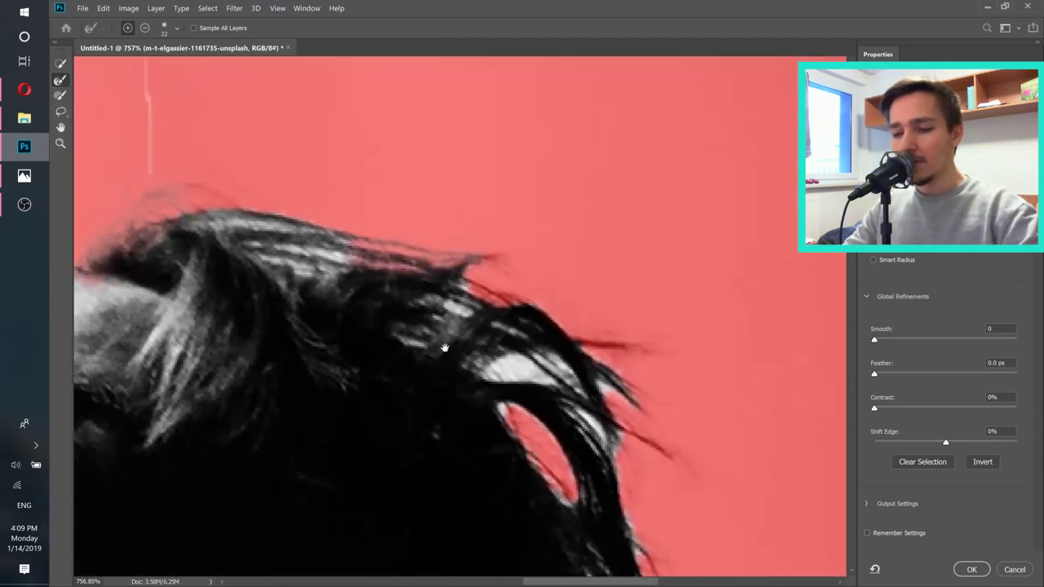
{"action": "scroll", "coordinate": [490, 326], "scroll_direction": "right", "scroll_amount": 3}
{"action": "scroll", "coordinate": [490, 326], "scroll_direction": "down", "scroll_amount": 2}
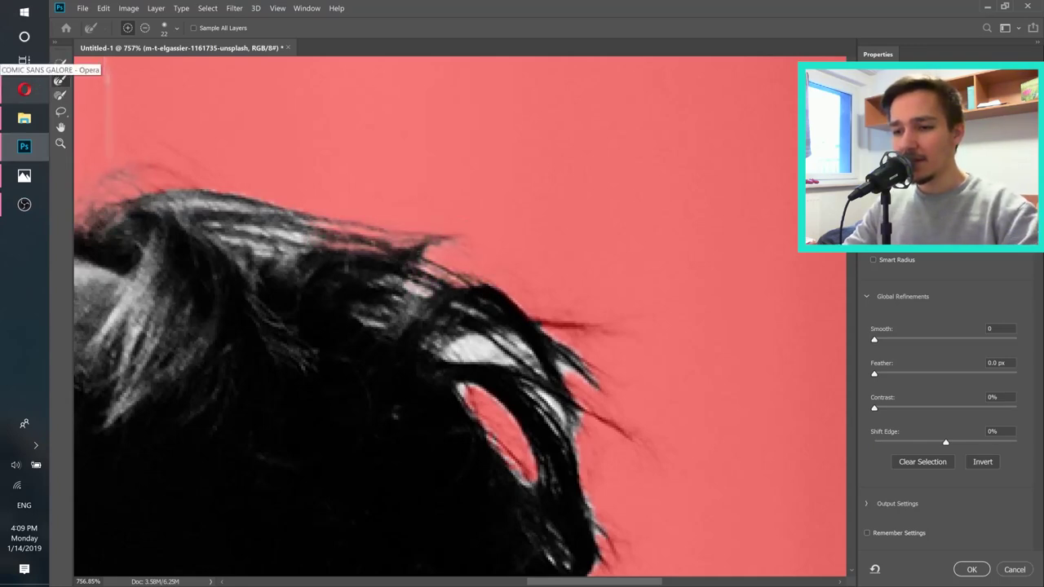
{"action": "mouse_move", "coordinate": [526, 341]}
{"action": "left_mouse_down"}
{"action": "mouse_move", "coordinate": [594, 325]}
{"action": "mouse_move", "coordinate": [509, 378]}
{"action": "mouse_move", "coordinate": [607, 420]}
{"action": "mouse_move", "coordinate": [534, 437]}
{"action": "mouse_move", "coordinate": [461, 272]}
{"action": "left_mouse_up"}
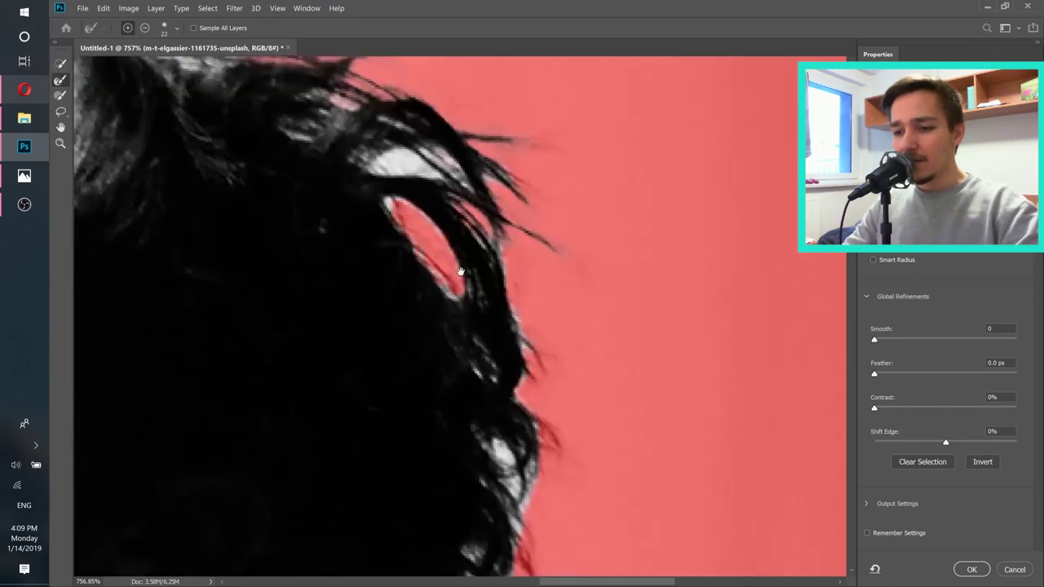
{"action": "mouse_move", "coordinate": [472, 395]}
{"action": "left_mouse_down"}
{"action": "mouse_move", "coordinate": [464, 245]}
{"action": "mouse_move", "coordinate": [492, 314]}
{"action": "mouse_move", "coordinate": [468, 234]}
{"action": "mouse_move", "coordinate": [478, 226]}
{"action": "mouse_move", "coordinate": [498, 247]}
{"action": "mouse_move", "coordinate": [512, 297]}
{"action": "mouse_move", "coordinate": [500, 303]}
{"action": "mouse_move", "coordinate": [488, 202]}
{"action": "mouse_move", "coordinate": [500, 202]}
{"action": "mouse_move", "coordinate": [494, 291]}
{"action": "mouse_move", "coordinate": [481, 331]}
{"action": "mouse_move", "coordinate": [458, 341]}
{"action": "left_mouse_up"}
{"action": "mouse_move", "coordinate": [469, 383]}
{"action": "left_mouse_down"}
{"action": "mouse_move", "coordinate": [391, 490]}
{"action": "mouse_move", "coordinate": [318, 479]}
{"action": "mouse_move", "coordinate": [254, 515]}
{"action": "mouse_move", "coordinate": [232, 499]}
{"action": "mouse_move", "coordinate": [241, 495]}
{"action": "left_mouse_up"}
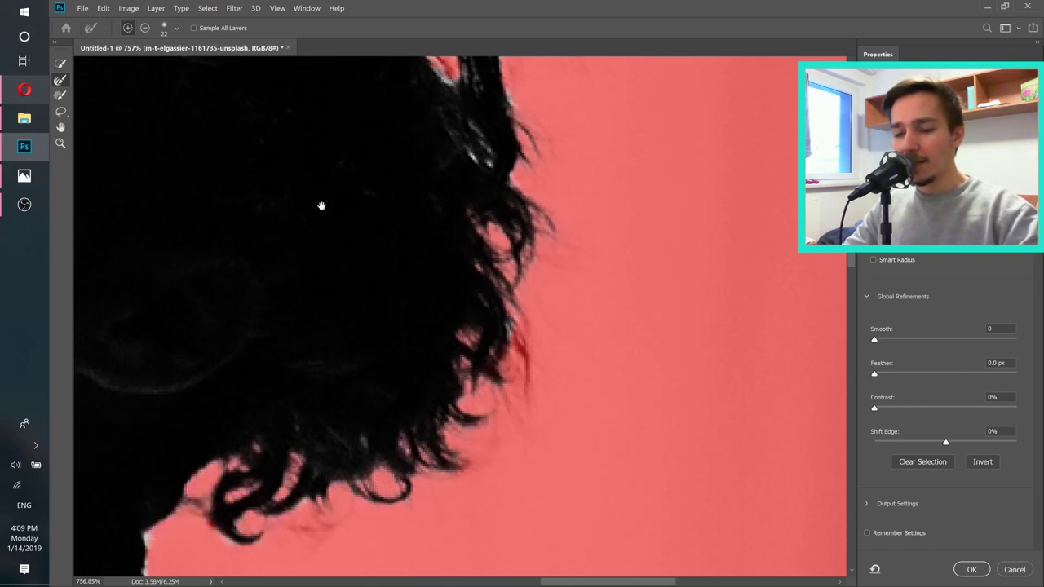
{"action": "left_click_drag", "start_coordinate": [321, 204], "coordinate": [408, 422]}
{"action": "scroll", "coordinate": [405, 392], "scroll_direction": "up", "scroll_amount": 3}
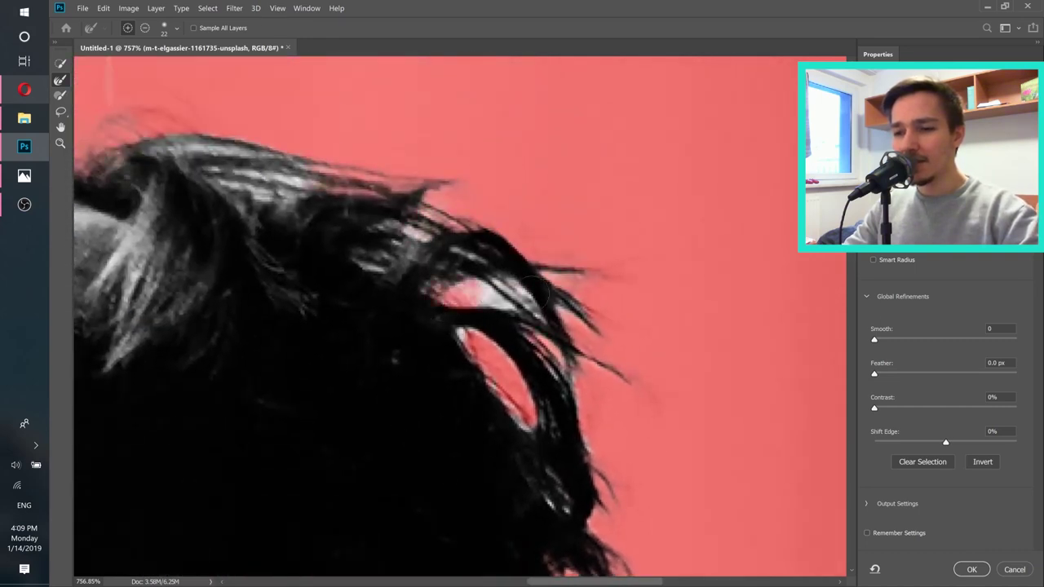
{"action": "mouse_move", "coordinate": [369, 263]}
{"action": "left_mouse_down"}
{"action": "mouse_move", "coordinate": [412, 233]}
{"action": "mouse_move", "coordinate": [181, 212]}
{"action": "mouse_move", "coordinate": [249, 192]}
{"action": "mouse_move", "coordinate": [174, 145]}
{"action": "mouse_move", "coordinate": [221, 148]}
{"action": "mouse_move", "coordinate": [482, 285]}
{"action": "mouse_move", "coordinate": [489, 266]}
{"action": "left_mouse_up"}
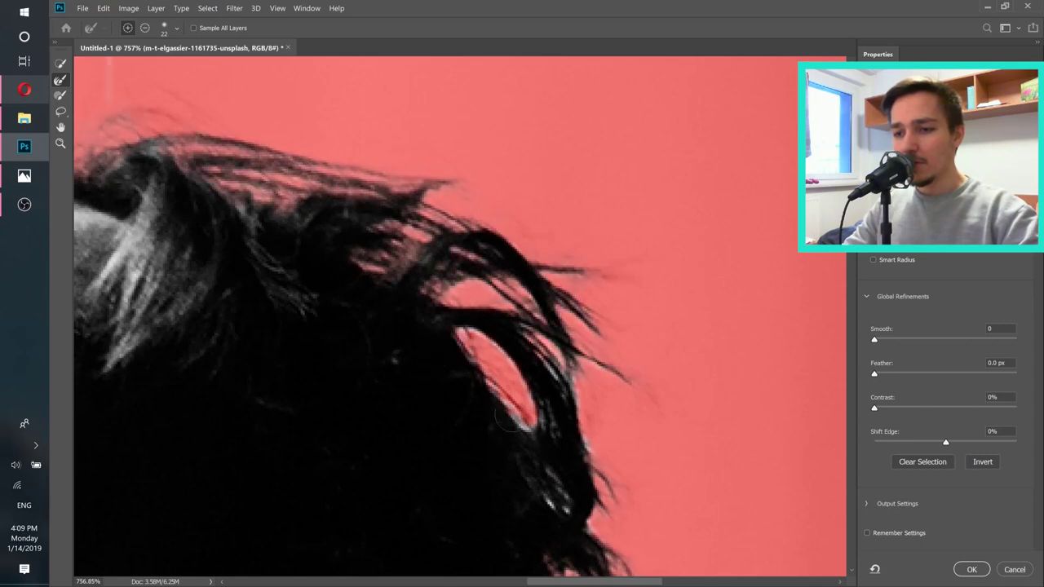
{"action": "key", "text": "ctrl+0"}
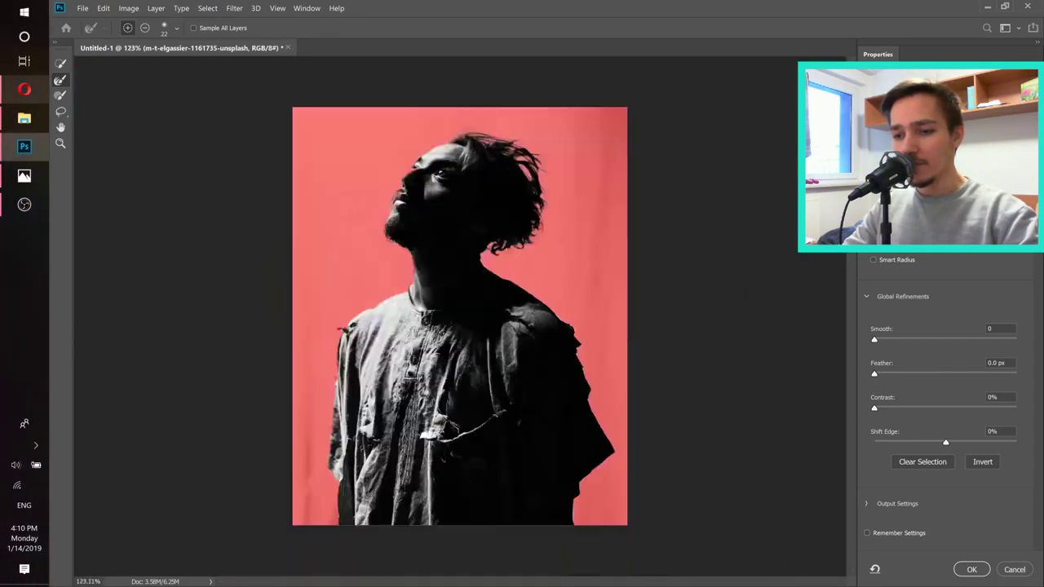
Apply the refined selection as a layer mask and duplicate the masked portrait layer
{"action": "left_click", "coordinate": [971, 570]}
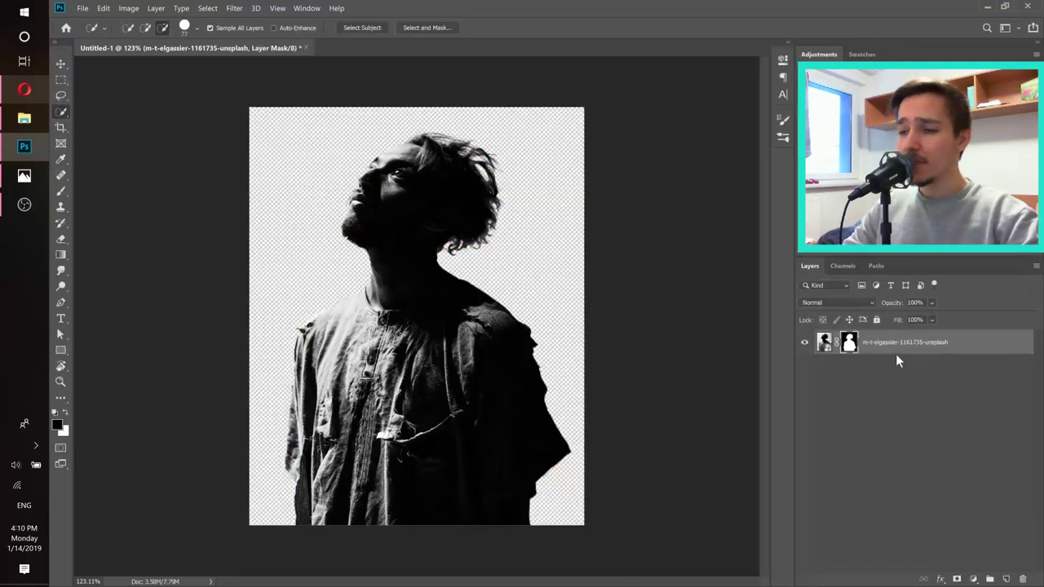
{"action": "key", "text": "ctrl+2"}
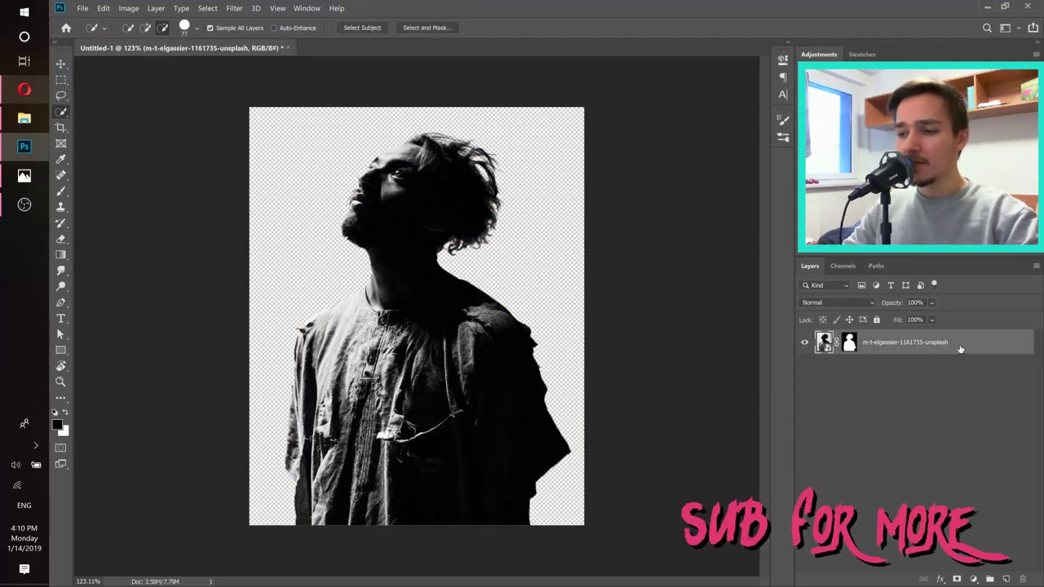
{"action": "right_click", "coordinate": [869, 341]}
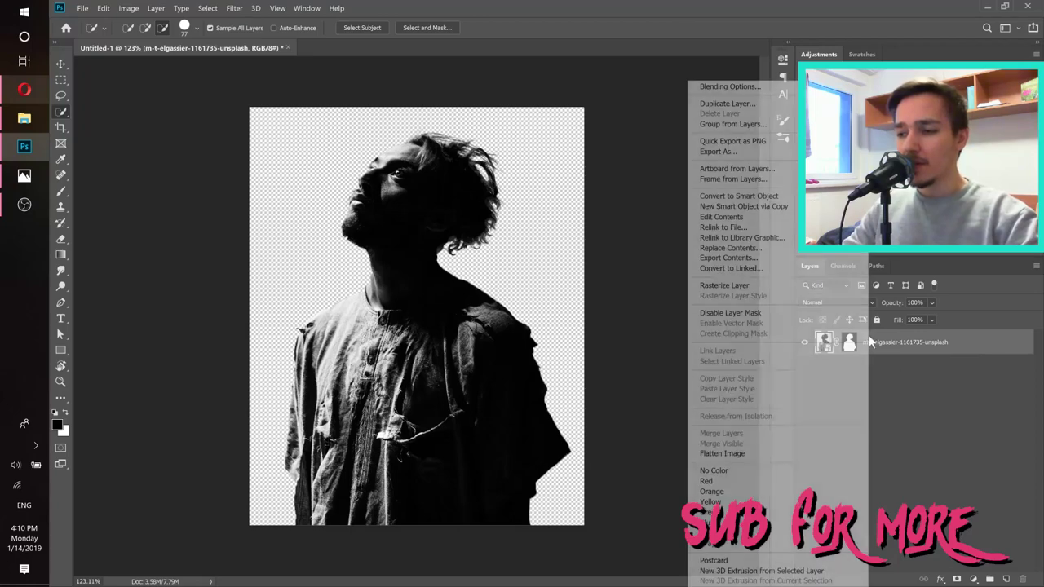
{"action": "left_click", "coordinate": [718, 104]}
{"action": "left_click", "coordinate": [649, 165]}
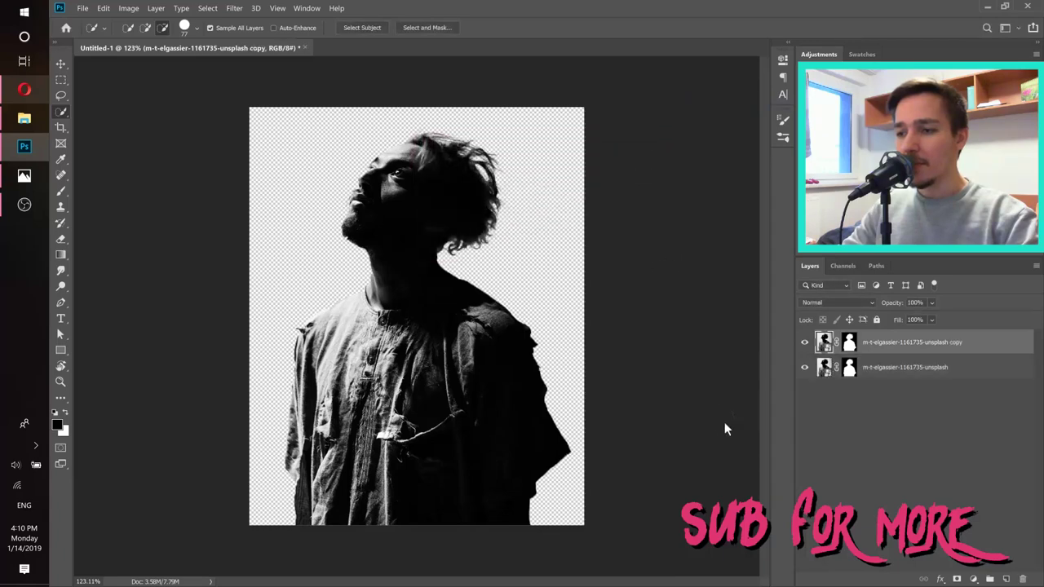
Delete the original layer's mask, hide the cut-out copy, and add an empty Layer 1
{"action": "left_click", "coordinate": [872, 368]}
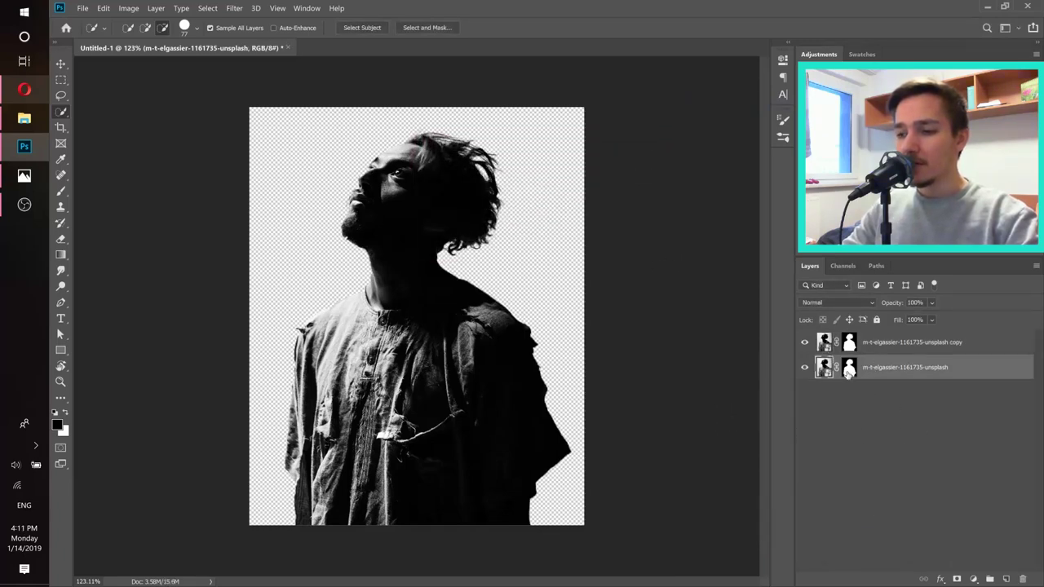
{"action": "left_click_drag", "start_coordinate": [850, 371], "coordinate": [1023, 580]}
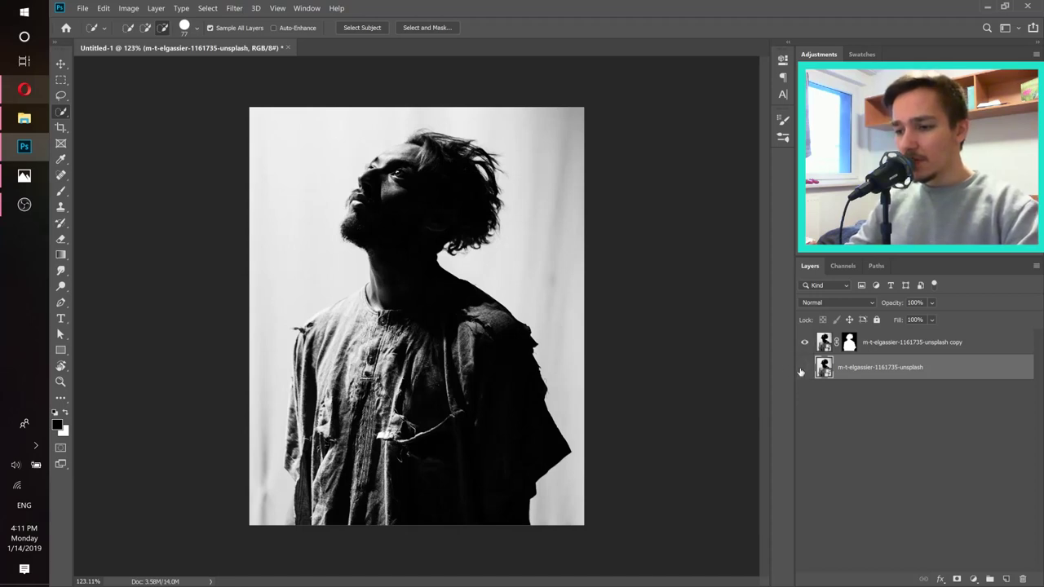
{"action": "left_click", "coordinate": [803, 368]}
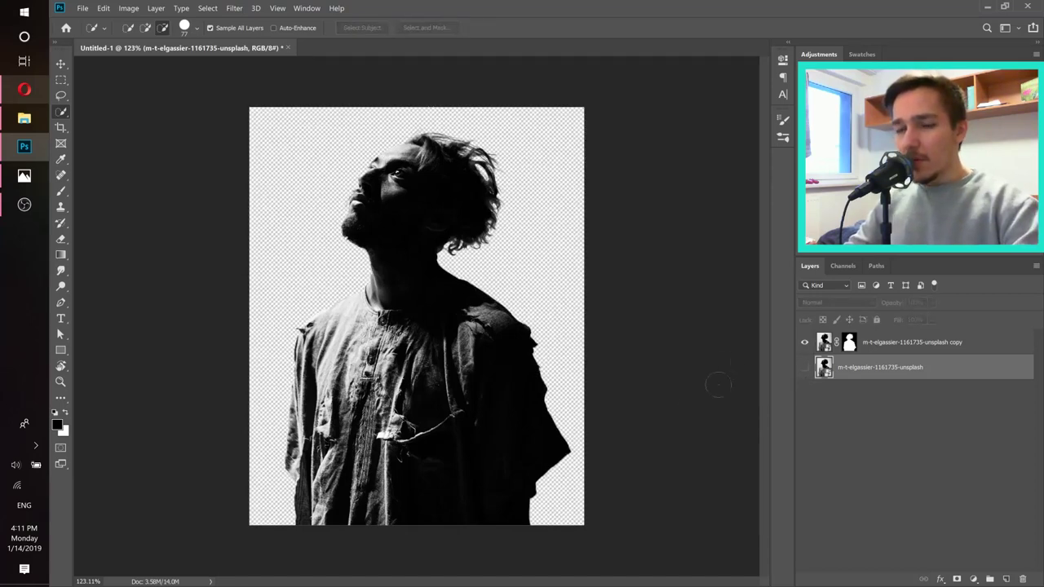
{"action": "left_click", "coordinate": [805, 368]}
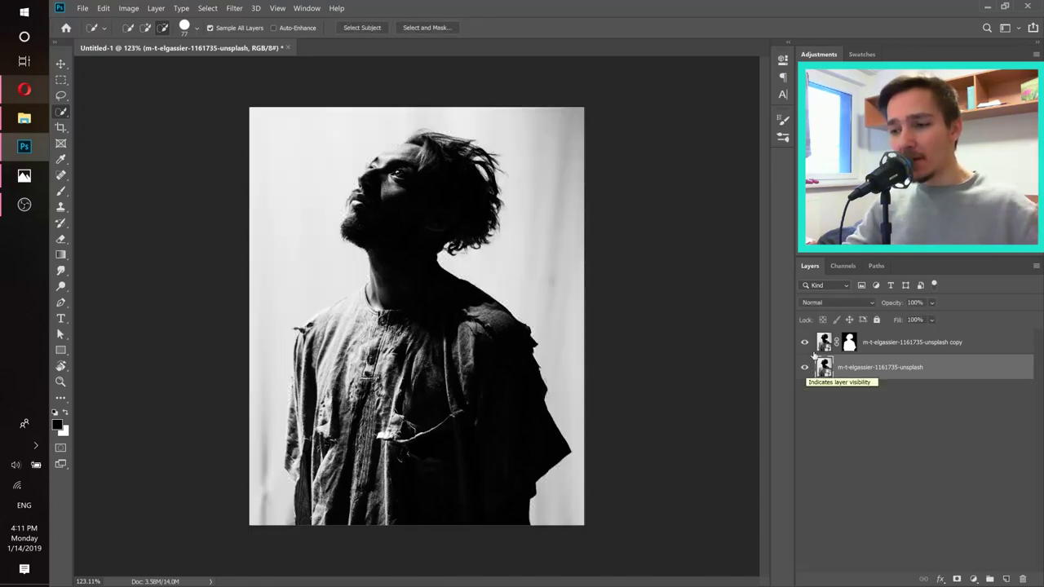
{"action": "left_click", "coordinate": [805, 343]}
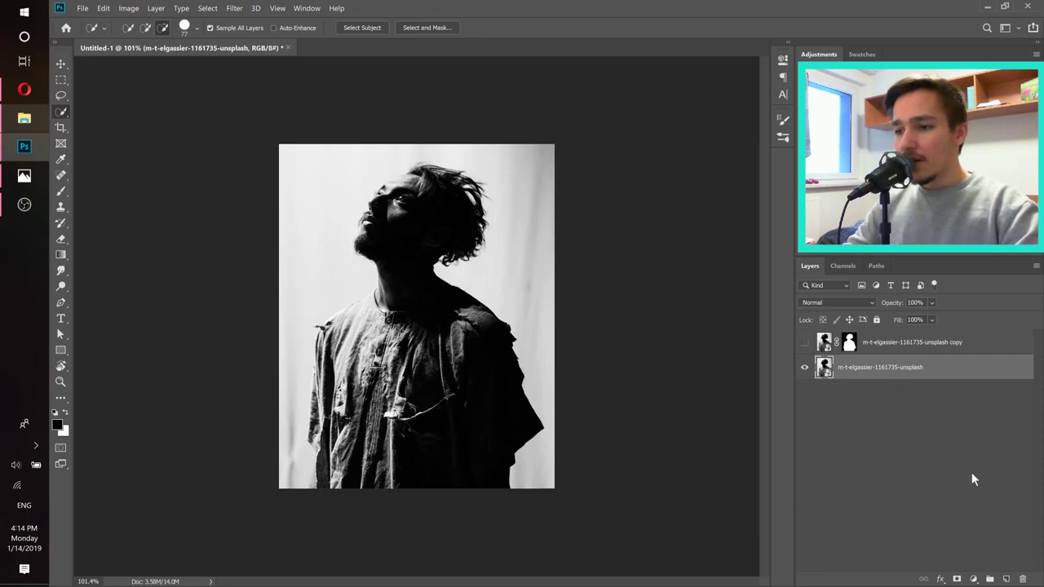
{"action": "left_click", "coordinate": [1006, 580]}
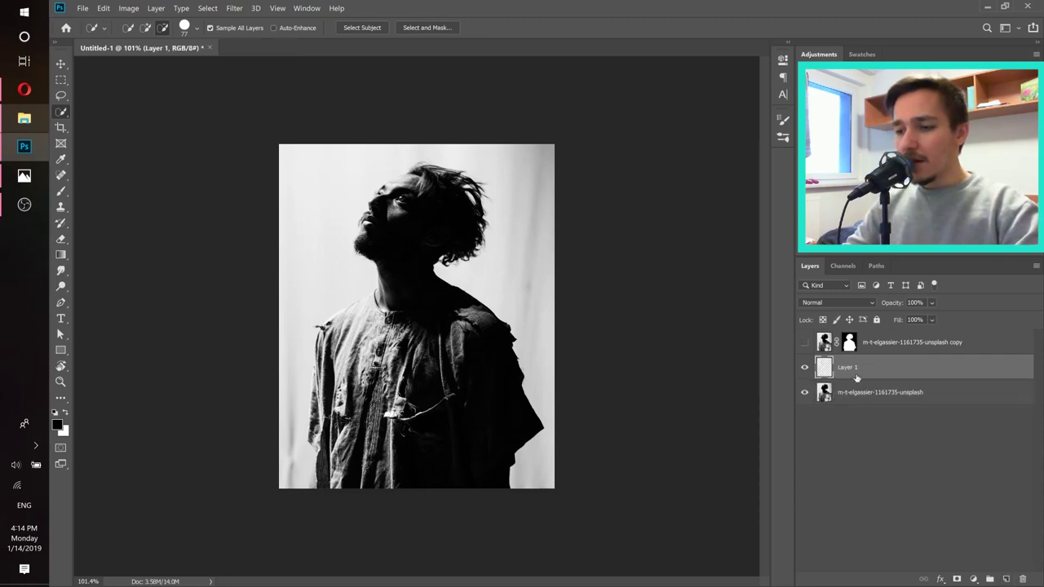
Heal the man's face, hair and leftover dark patches out of Layer 1 with the Spot Healing Brush
{"action": "left_click", "coordinate": [60, 175]}
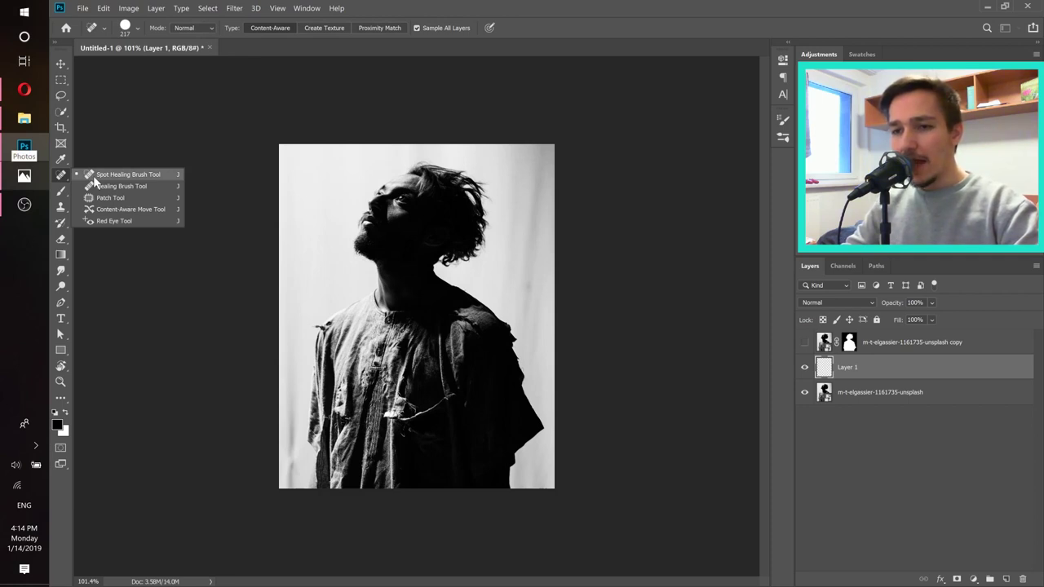
{"action": "left_click", "coordinate": [93, 175]}
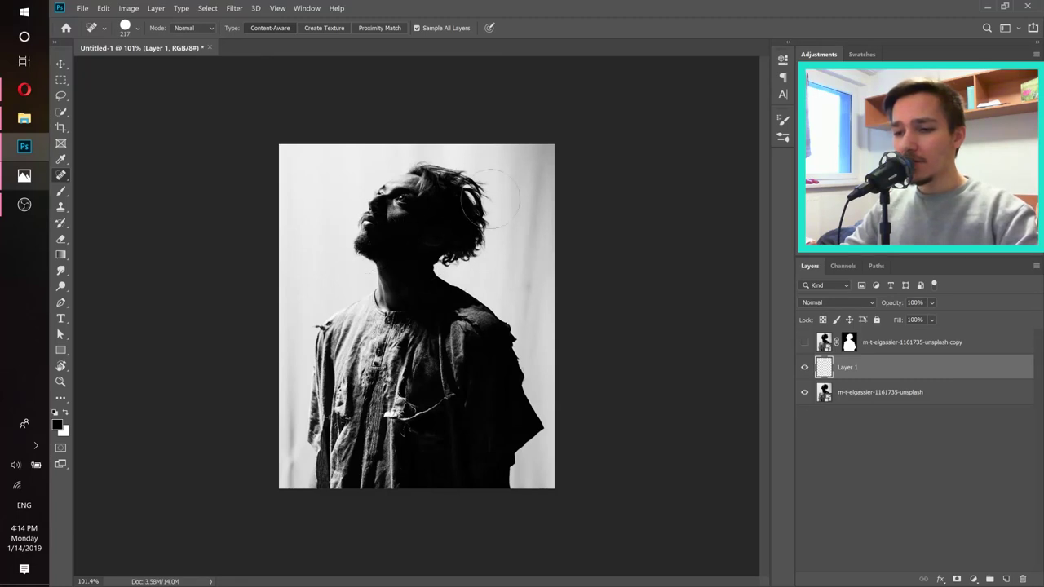
{"action": "mouse_move", "coordinate": [419, 279]}
{"action": "left_mouse_down"}
{"action": "mouse_move", "coordinate": [378, 225]}
{"action": "mouse_move", "coordinate": [415, 192]}
{"action": "mouse_move", "coordinate": [450, 205]}
{"action": "mouse_move", "coordinate": [454, 197]}
{"action": "mouse_move", "coordinate": [471, 227]}
{"action": "mouse_move", "coordinate": [426, 260]}
{"action": "mouse_move", "coordinate": [420, 282]}
{"action": "mouse_move", "coordinate": [504, 365]}
{"action": "mouse_move", "coordinate": [516, 425]}
{"action": "mouse_move", "coordinate": [467, 478]}
{"action": "mouse_move", "coordinate": [342, 477]}
{"action": "mouse_move", "coordinate": [330, 441]}
{"action": "mouse_move", "coordinate": [339, 326]}
{"action": "mouse_move", "coordinate": [367, 281]}
{"action": "mouse_move", "coordinate": [403, 275]}
{"action": "mouse_move", "coordinate": [445, 351]}
{"action": "mouse_move", "coordinate": [404, 375]}
{"action": "mouse_move", "coordinate": [367, 441]}
{"action": "mouse_move", "coordinate": [412, 447]}
{"action": "mouse_move", "coordinate": [379, 440]}
{"action": "mouse_move", "coordinate": [397, 420]}
{"action": "left_mouse_up"}
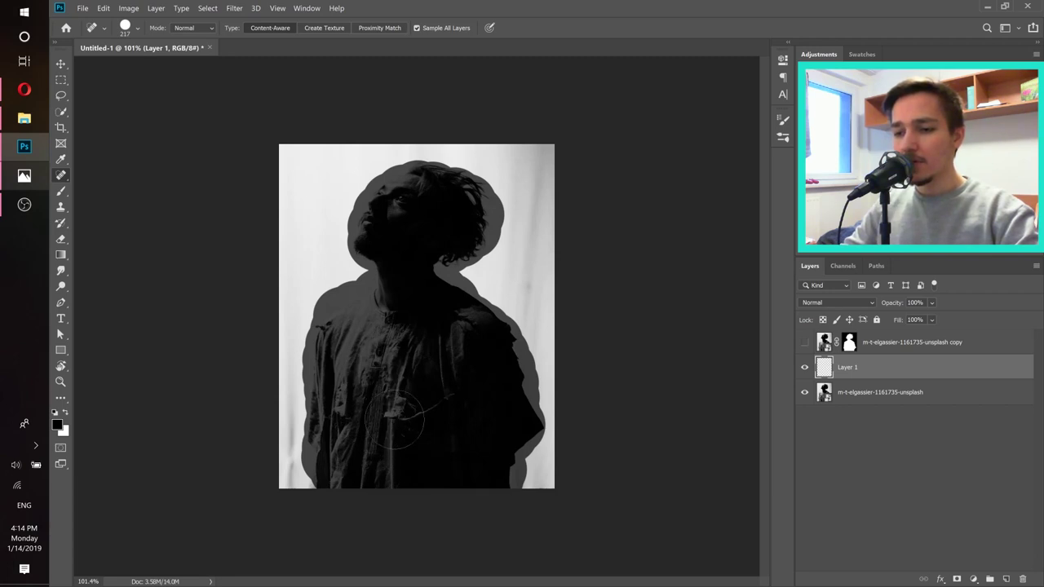
{"action": "left_click_drag", "start_coordinate": [395, 418], "coordinate": [394, 419]}
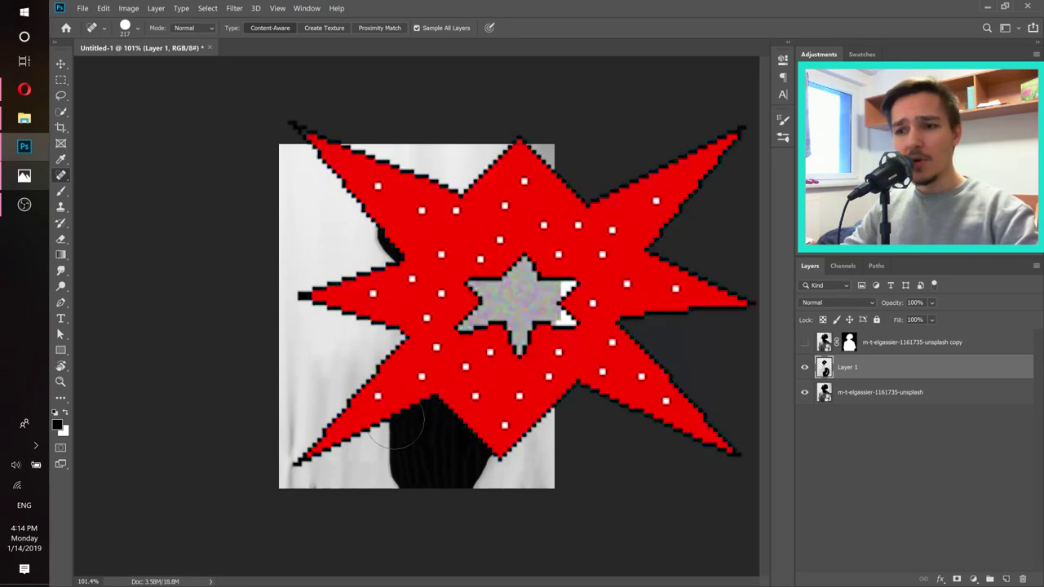
{"action": "mouse_move", "coordinate": [400, 218]}
{"action": "left_mouse_down"}
{"action": "mouse_move", "coordinate": [402, 246]}
{"action": "mouse_move", "coordinate": [442, 225]}
{"action": "mouse_move", "coordinate": [408, 210]}
{"action": "mouse_move", "coordinate": [412, 236]}
{"action": "left_mouse_up"}
{"action": "mouse_move", "coordinate": [428, 336]}
{"action": "left_mouse_down"}
{"action": "mouse_move", "coordinate": [447, 343]}
{"action": "mouse_move", "coordinate": [492, 414]}
{"action": "mouse_move", "coordinate": [453, 475]}
{"action": "mouse_move", "coordinate": [390, 445]}
{"action": "mouse_move", "coordinate": [408, 375]}
{"action": "mouse_move", "coordinate": [450, 352]}
{"action": "mouse_move", "coordinate": [467, 456]}
{"action": "mouse_move", "coordinate": [416, 452]}
{"action": "mouse_move", "coordinate": [420, 371]}
{"action": "mouse_move", "coordinate": [450, 408]}
{"action": "mouse_move", "coordinate": [447, 420]}
{"action": "left_mouse_up"}
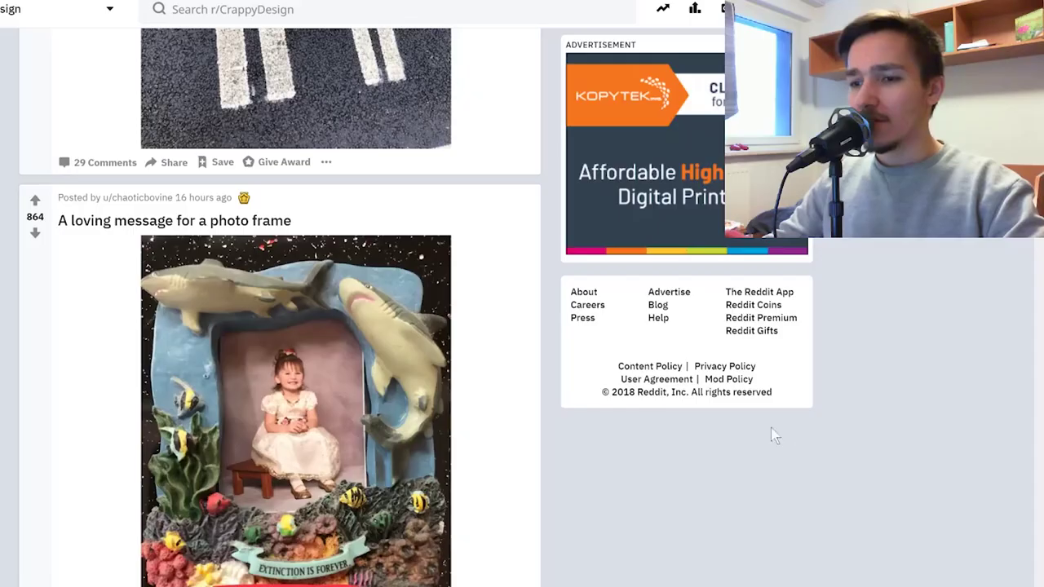
Scroll the r/CrappyDesign feed in Opera, view a post, then minimize Opera back to Photoshop
{"action": "scroll", "coordinate": [775, 437], "scroll_direction": "down", "scroll_amount": 10}
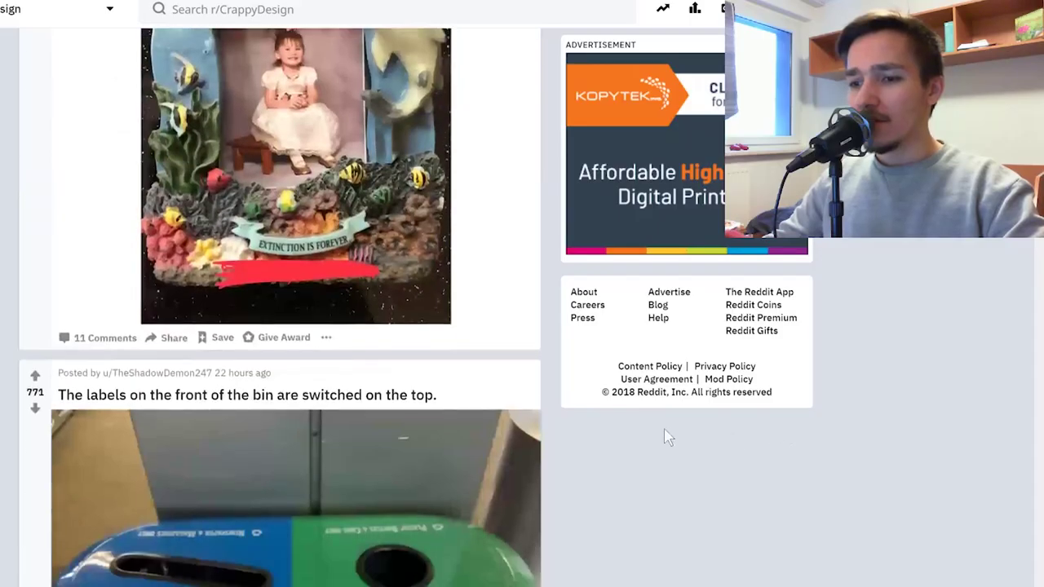
{"action": "scroll", "coordinate": [665, 425], "scroll_direction": "down", "scroll_amount": 3}
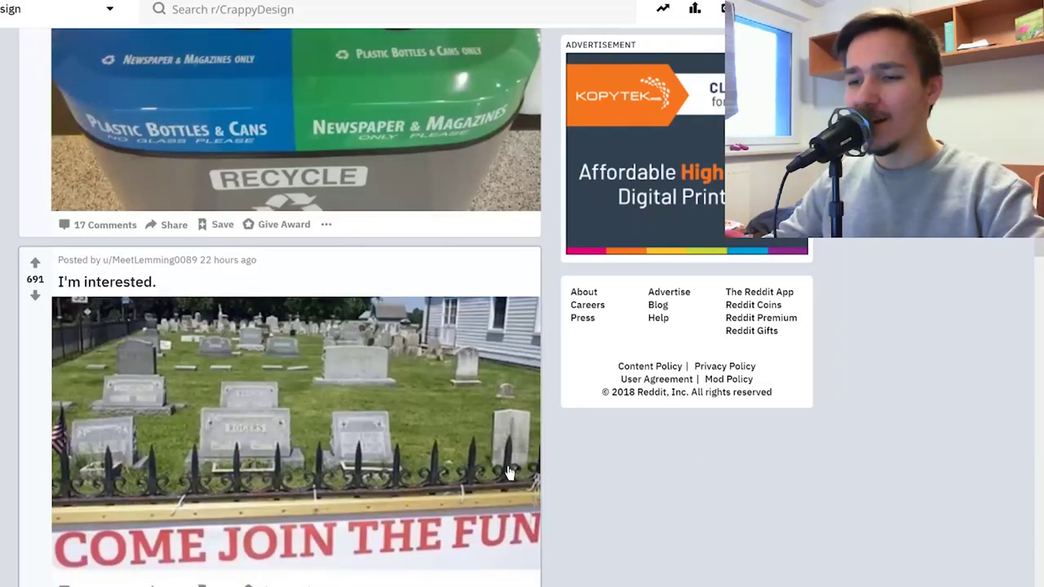
{"action": "scroll", "coordinate": [489, 424], "scroll_direction": "down", "scroll_amount": 1}
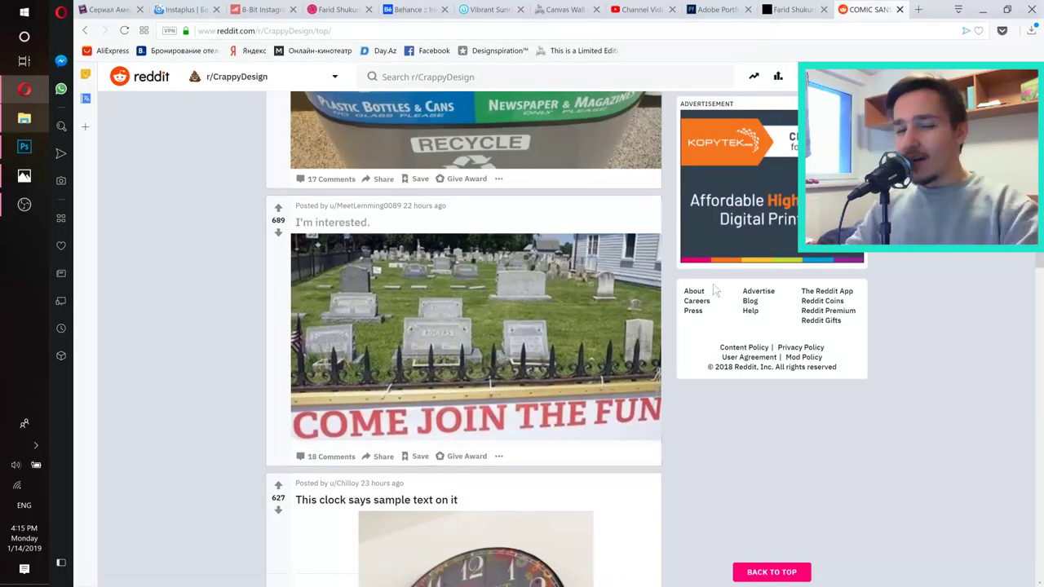
{"action": "left_click", "coordinate": [485, 287]}
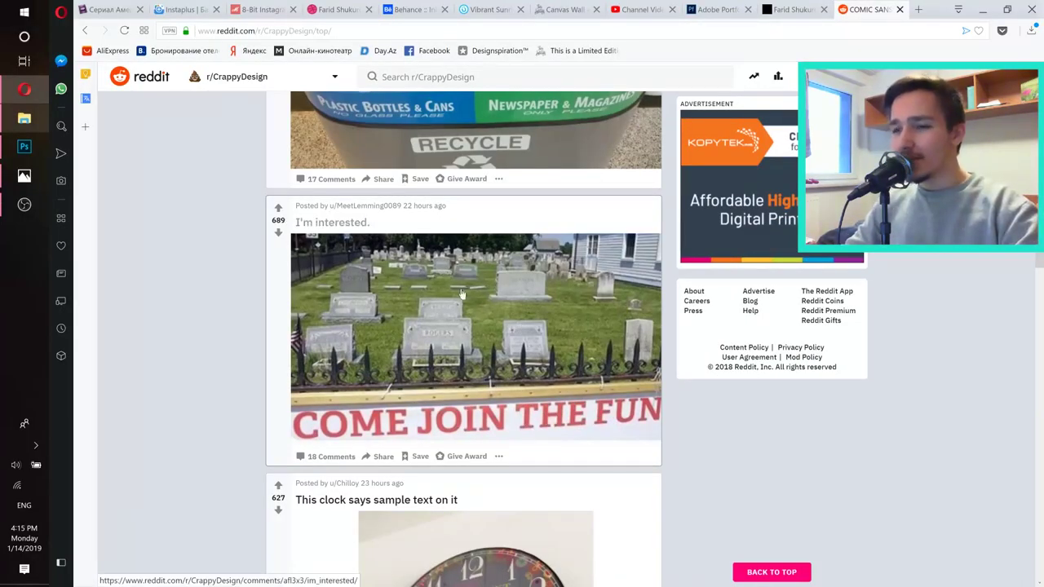
{"action": "left_click", "coordinate": [983, 9]}
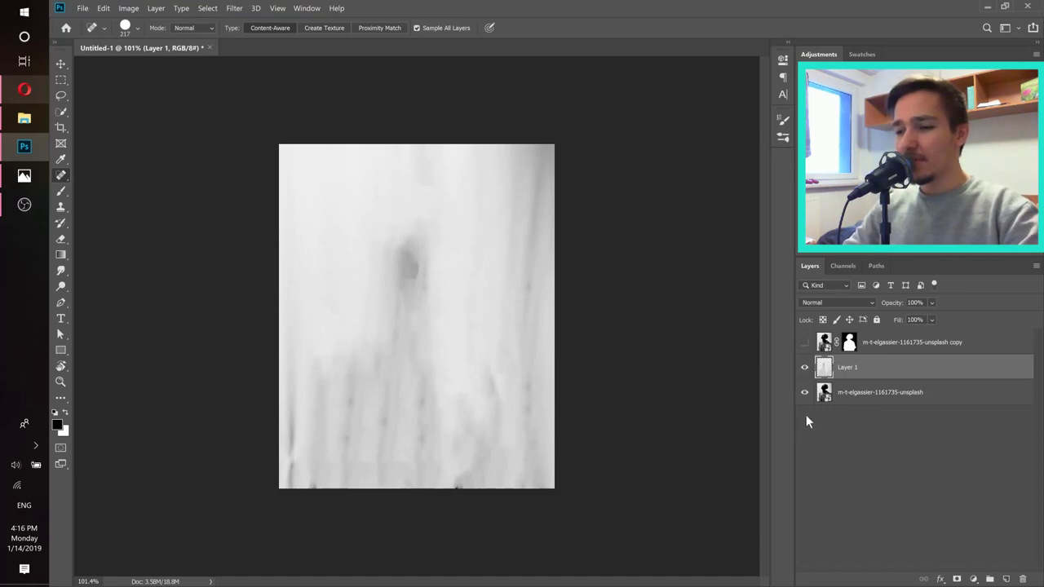
Show and select the top layer, m-t-elgassier-1161735-unsplash copy 8, and rasterize it
{"action": "left_click", "coordinate": [805, 343]}
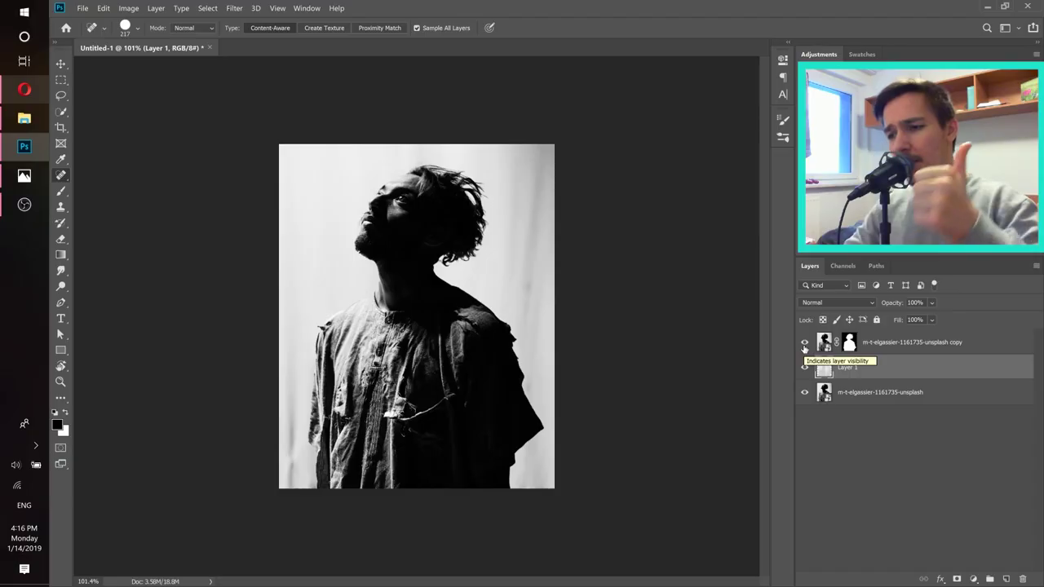
{"action": "left_click", "coordinate": [963, 351]}
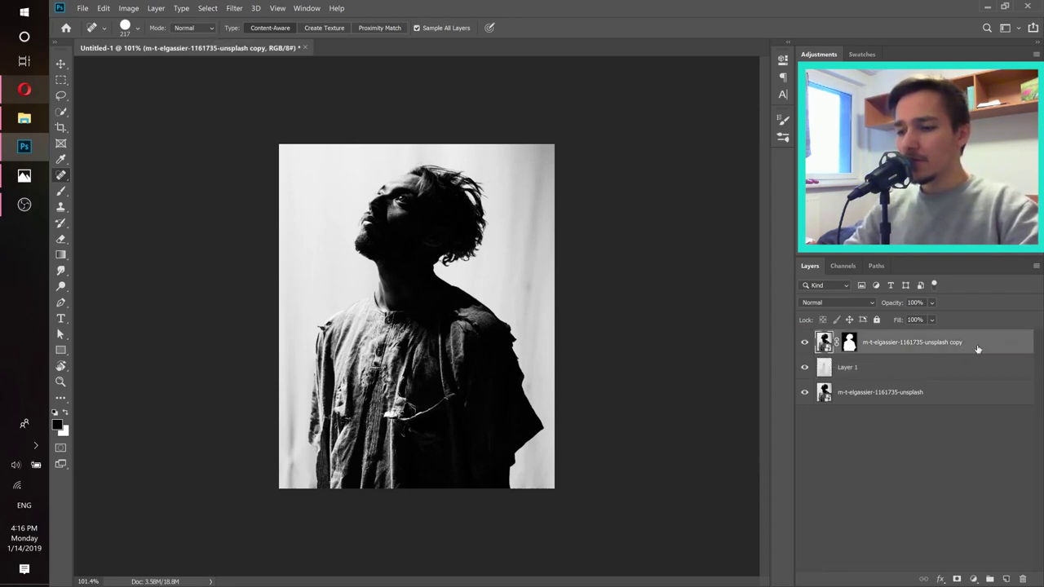
{"action": "right_click", "coordinate": [988, 341]}
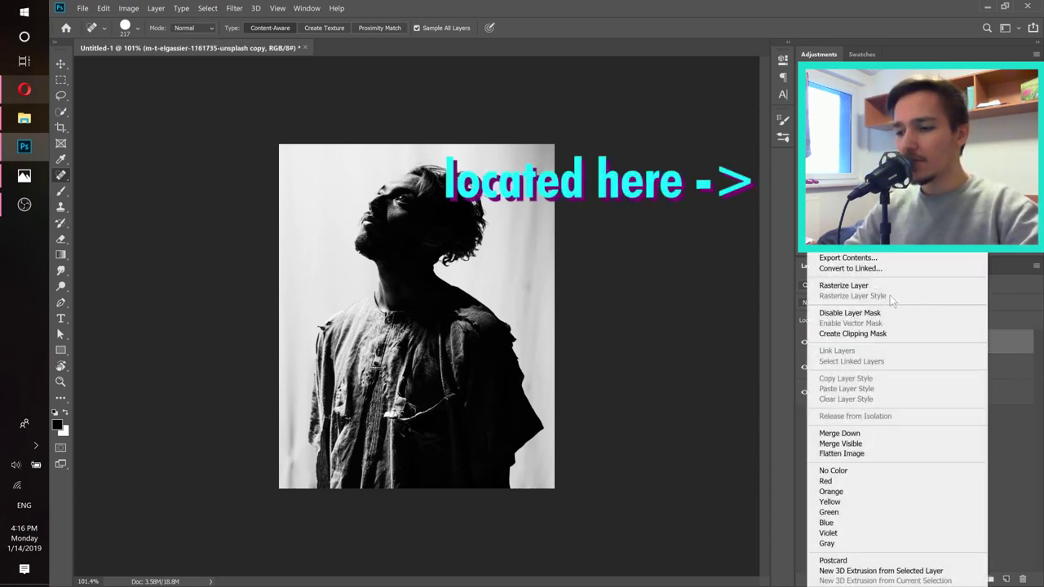
{"action": "left_click", "coordinate": [849, 313]}
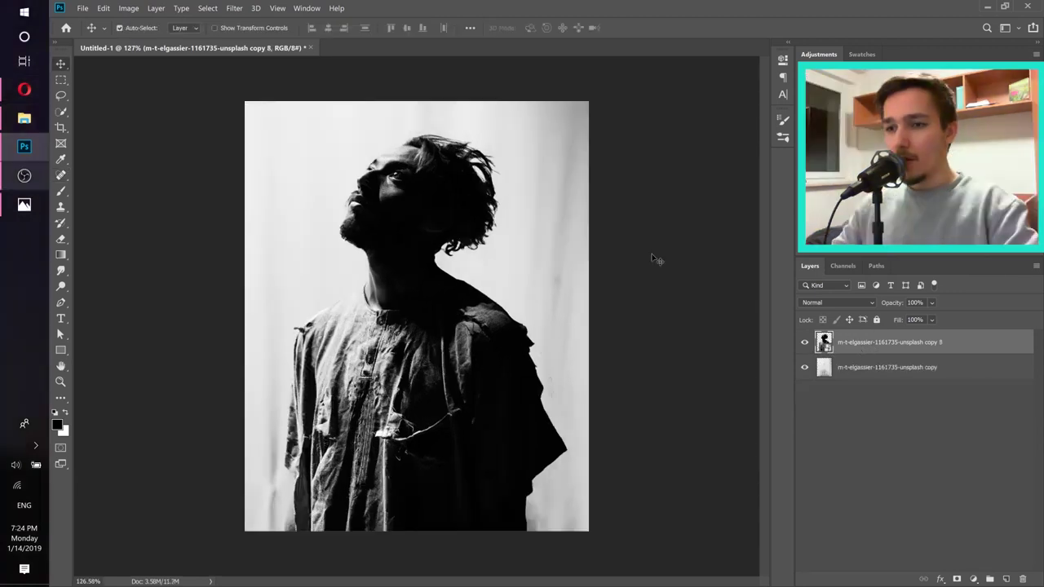
Open the Distort > Wave filter for the cut-out man, with all options visible
{"action": "left_click", "coordinate": [233, 8]}
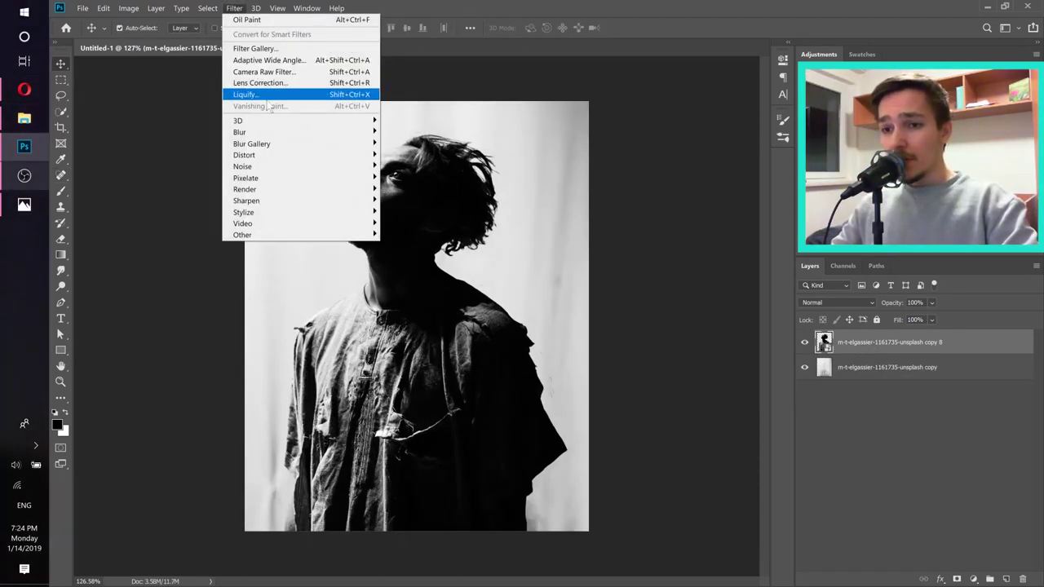
{"action": "mouse_move", "coordinate": [307, 161]}
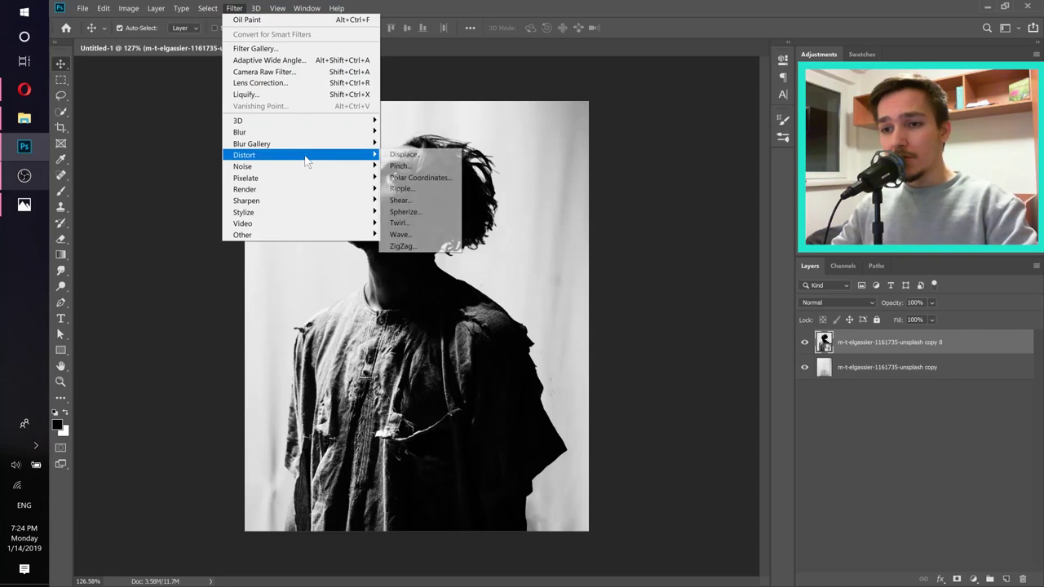
{"action": "left_click", "coordinate": [414, 235]}
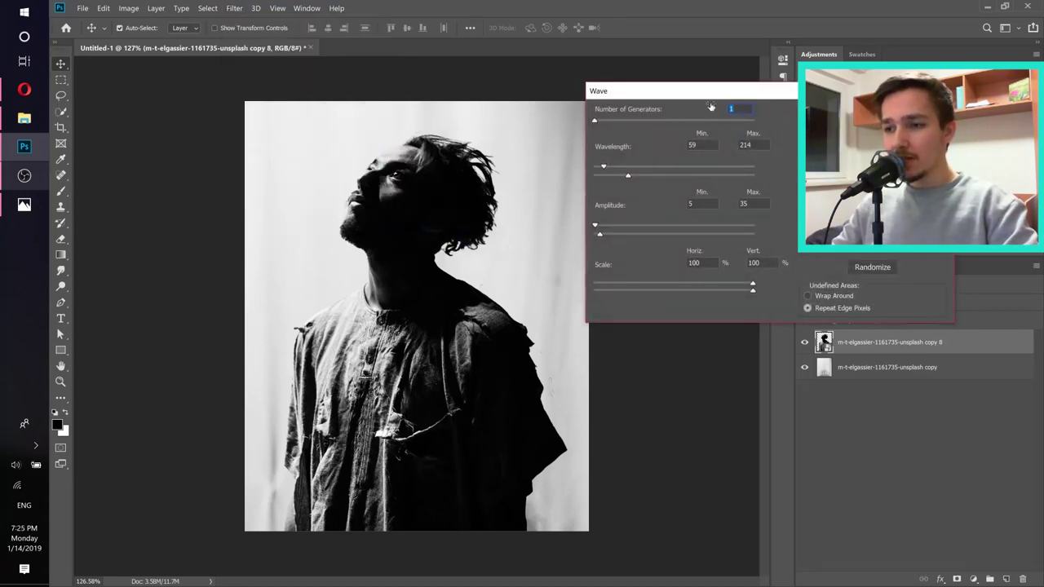
{"action": "left_click_drag", "start_coordinate": [703, 96], "coordinate": [730, 329]}
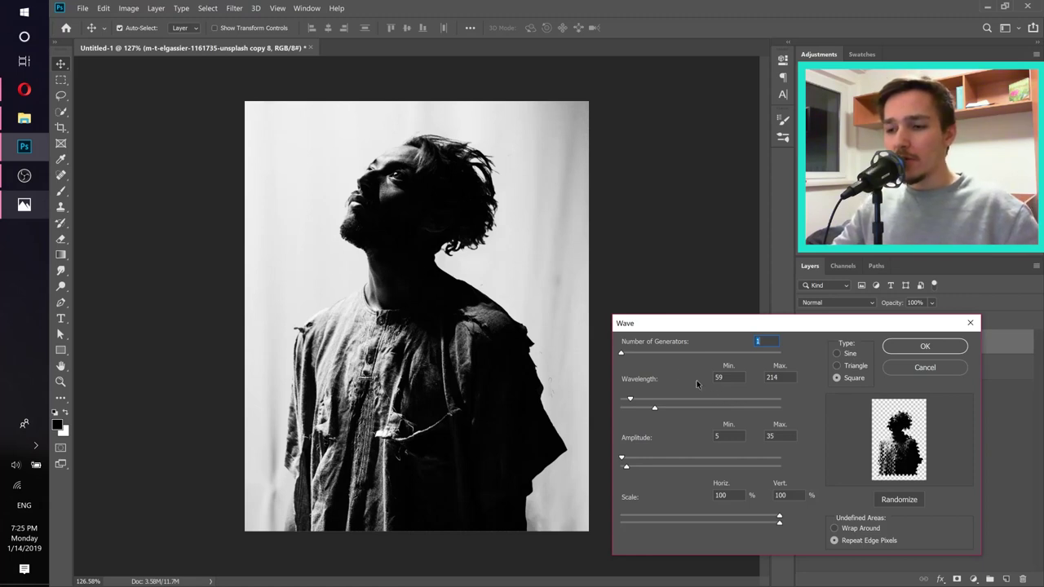
Try different generator counts and the Triangle and Sine types before settling on Square waves
{"action": "left_click_drag", "start_coordinate": [624, 353], "coordinate": [633, 353]}
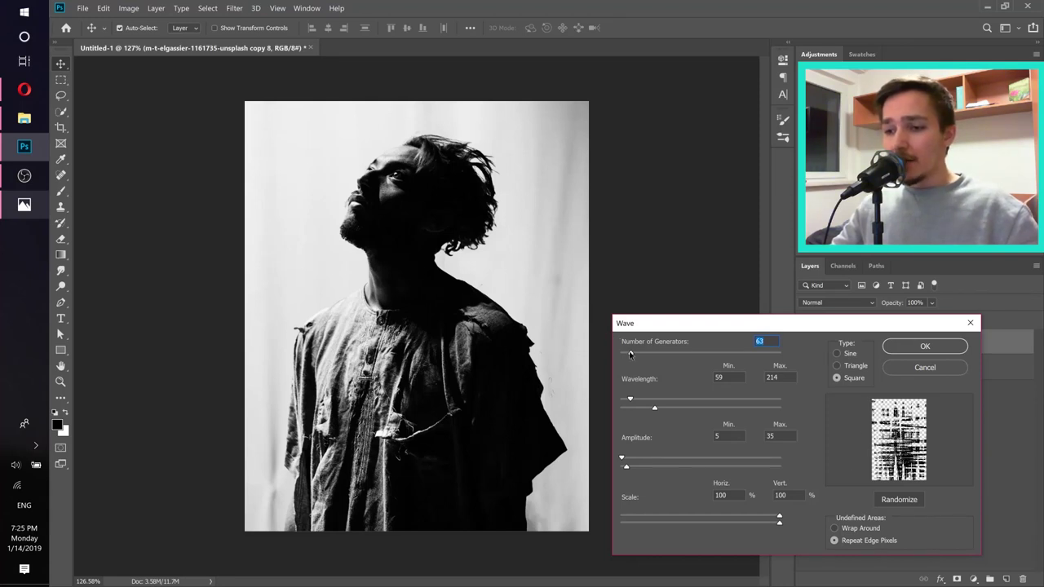
{"action": "left_click_drag", "start_coordinate": [630, 354], "coordinate": [620, 353]}
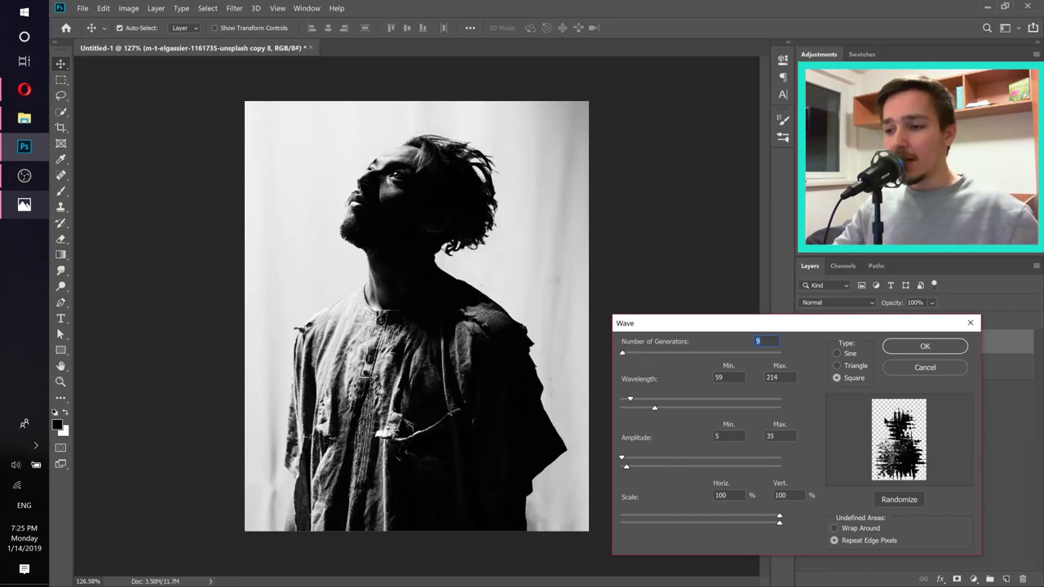
{"action": "left_click", "coordinate": [843, 366]}
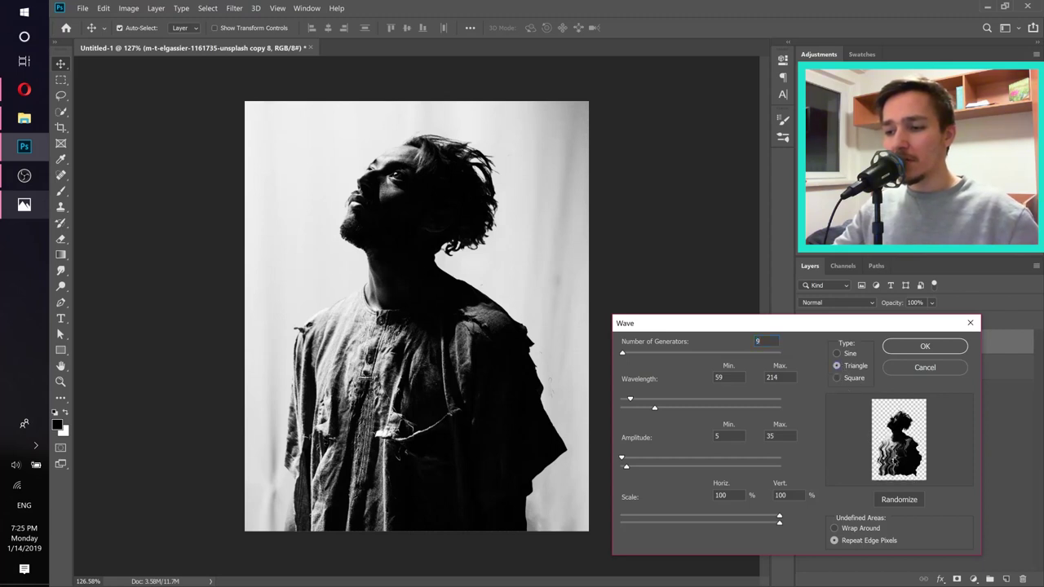
{"action": "left_click", "coordinate": [842, 355]}
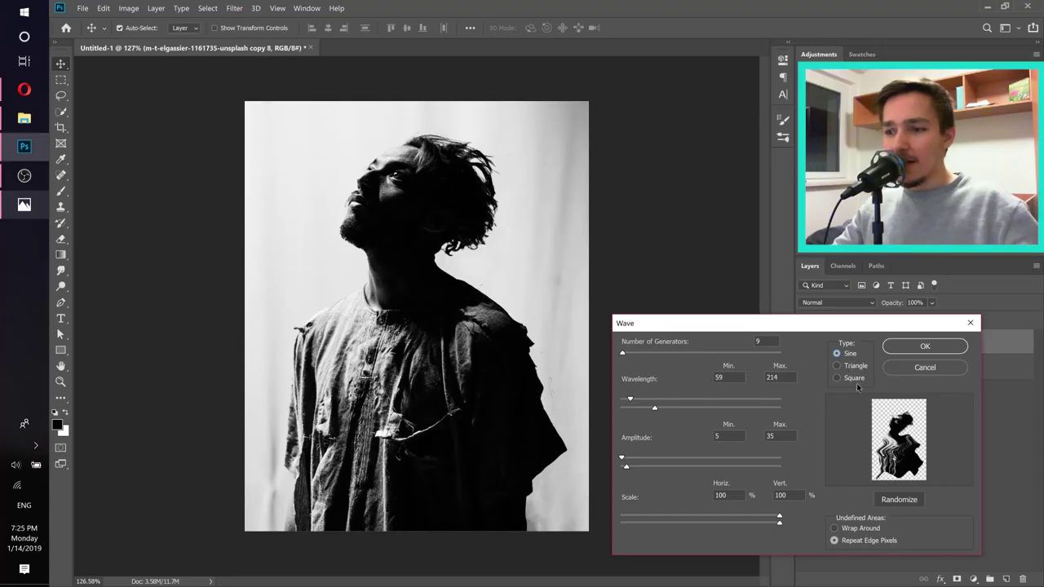
{"action": "left_click", "coordinate": [851, 379]}
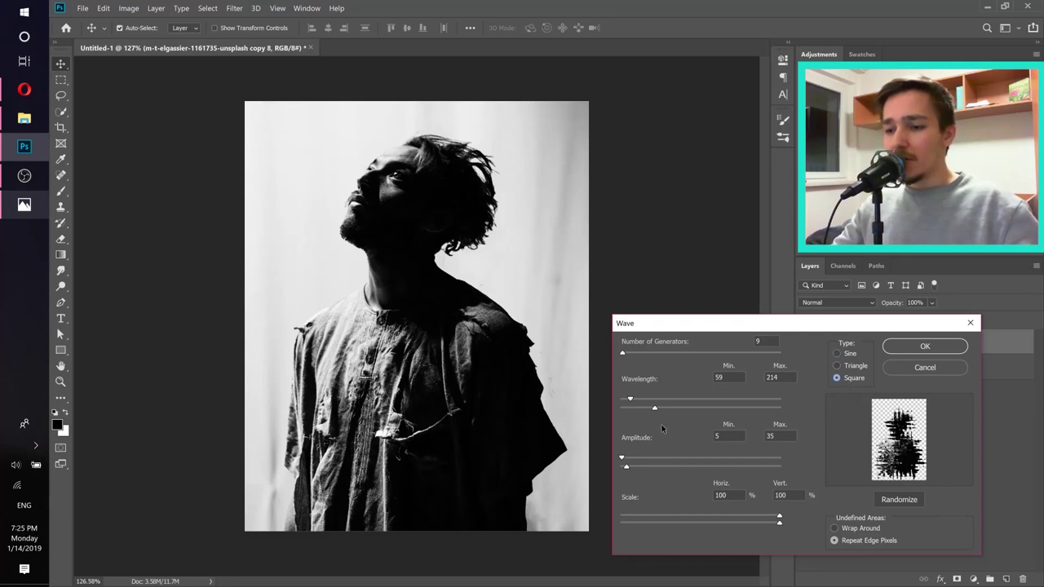
Set Number of Generators to 1 and the wavelength range to 140–202
{"action": "left_click_drag", "start_coordinate": [630, 400], "coordinate": [663, 404]}
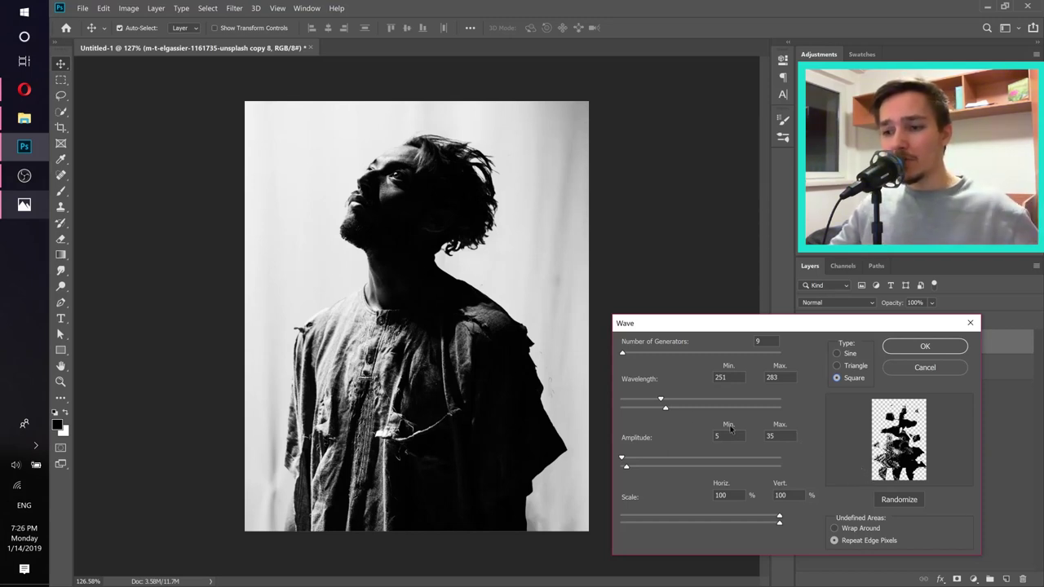
{"action": "double_click", "coordinate": [766, 341]}
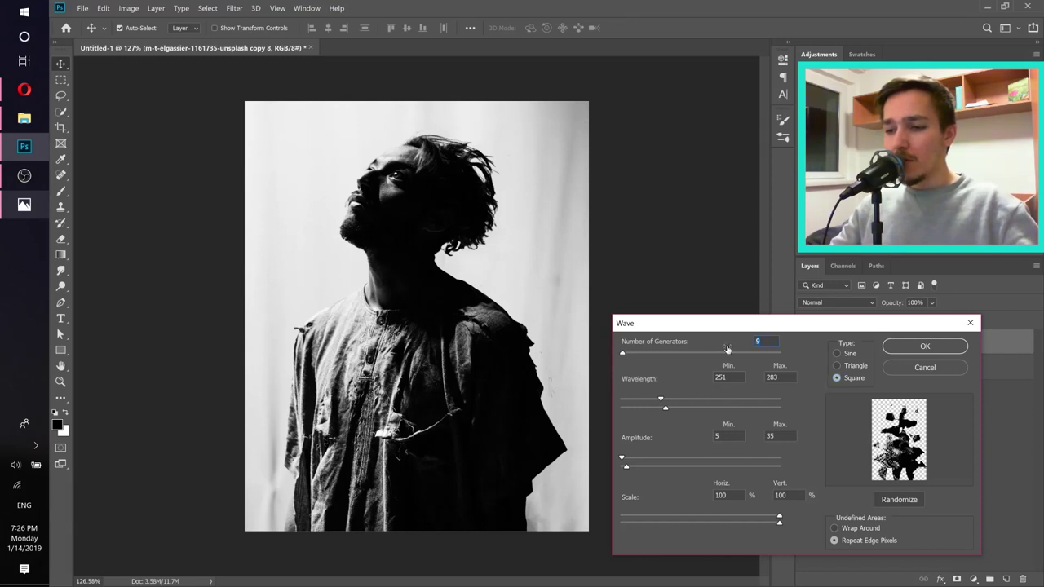
{"action": "type", "text": "1"}
{"action": "left_click", "coordinate": [662, 399]}
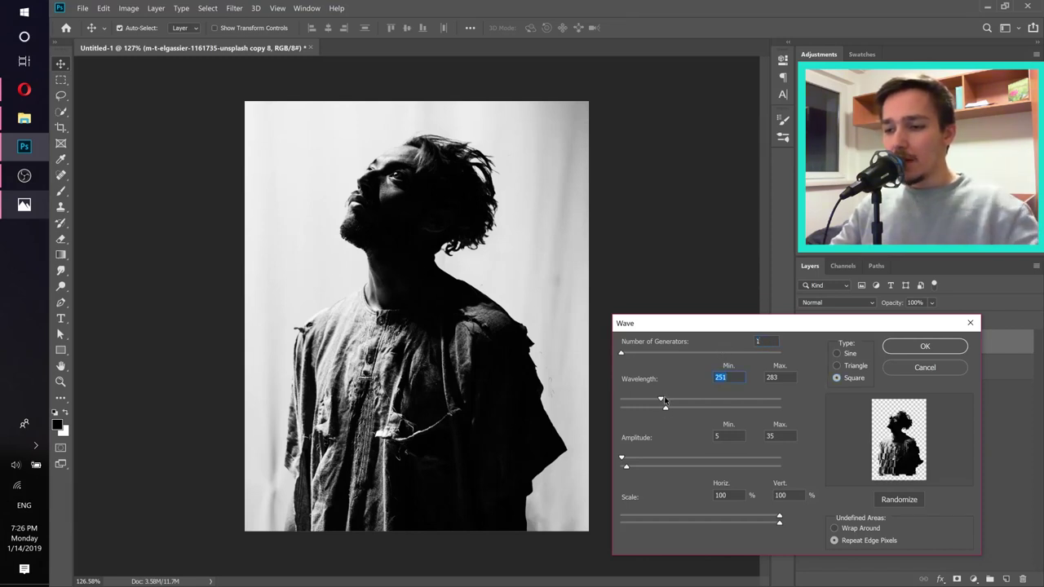
{"action": "mouse_move", "coordinate": [661, 401]}
{"action": "left_mouse_down"}
{"action": "mouse_move", "coordinate": [627, 402]}
{"action": "mouse_move", "coordinate": [654, 412]}
{"action": "left_mouse_up"}
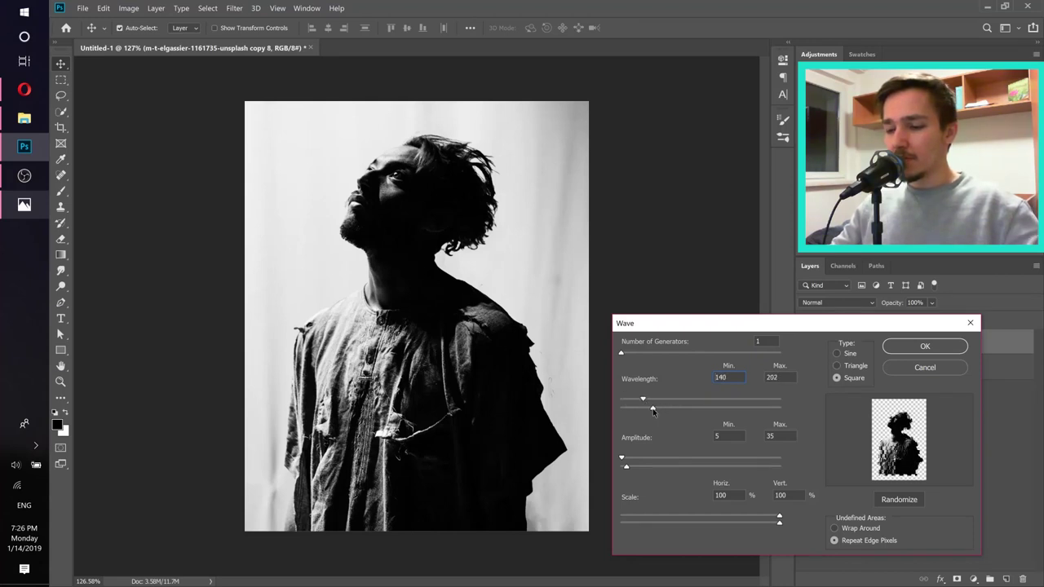
Apply the Wave smart filter, then reopen it, randomize the pattern twice and apply again
{"action": "left_click", "coordinate": [944, 350]}
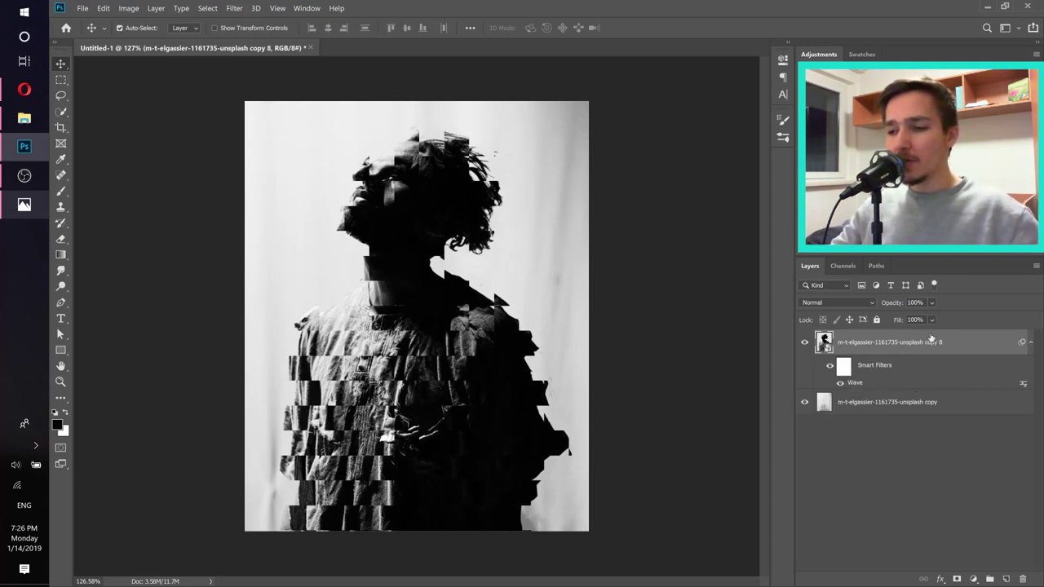
{"action": "double_click", "coordinate": [856, 383]}
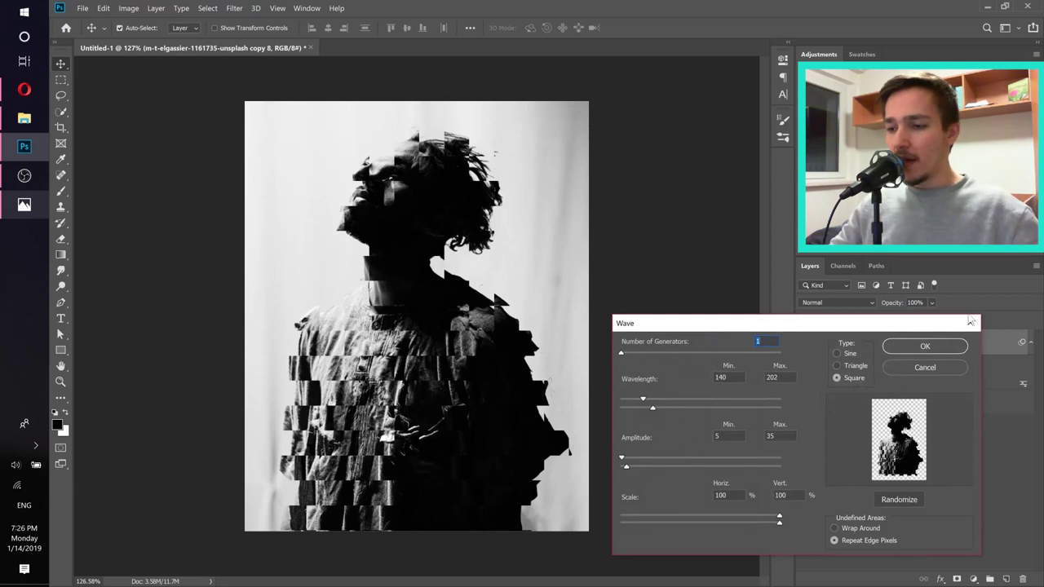
{"action": "left_click", "coordinate": [902, 504]}
{"action": "left_click", "coordinate": [901, 503]}
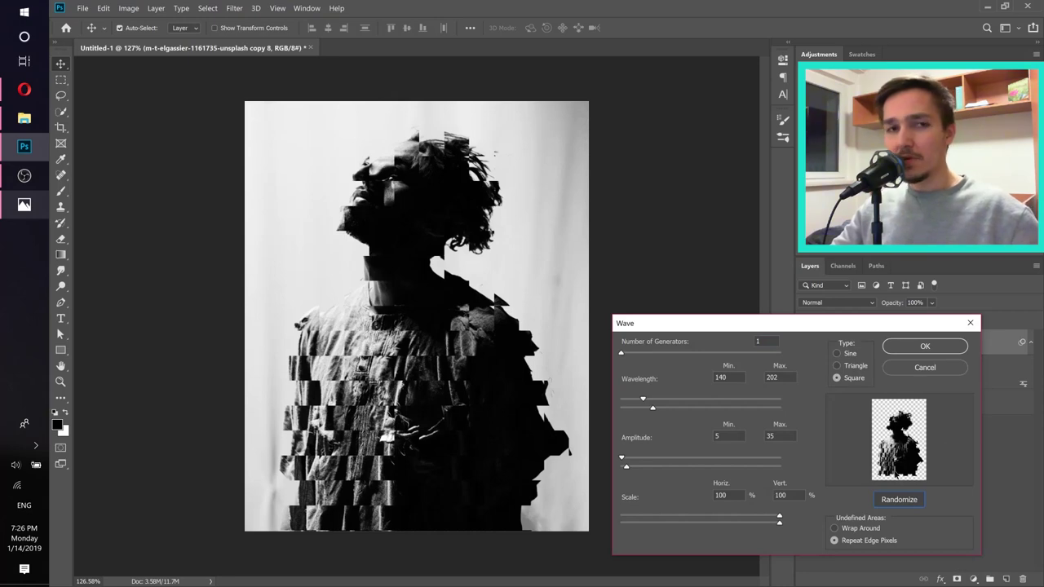
{"action": "left_click", "coordinate": [920, 346]}
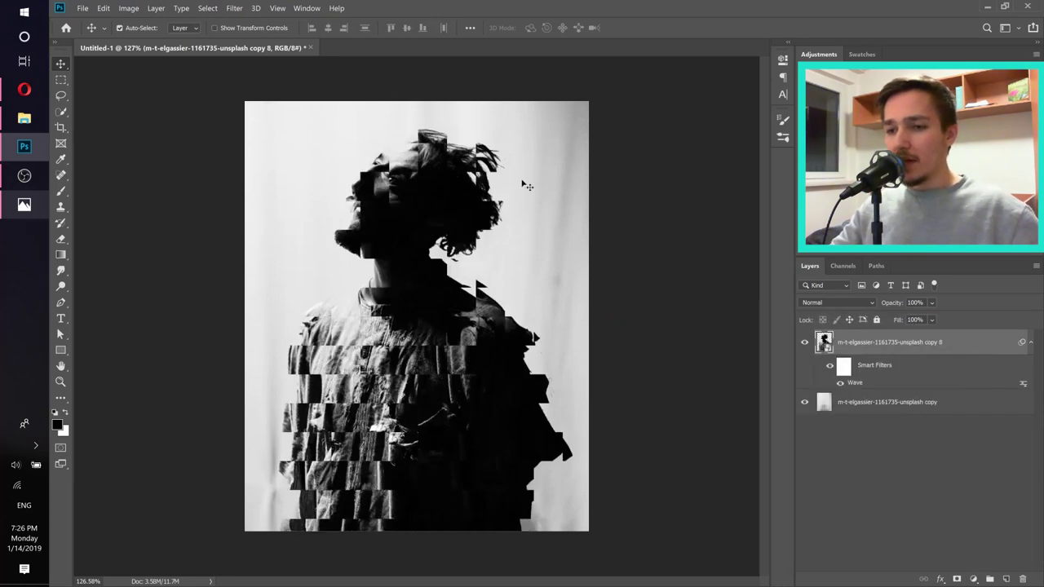
Lower the Wave filter's minimum wavelength to 86 and apply
{"action": "double_click", "coordinate": [853, 385]}
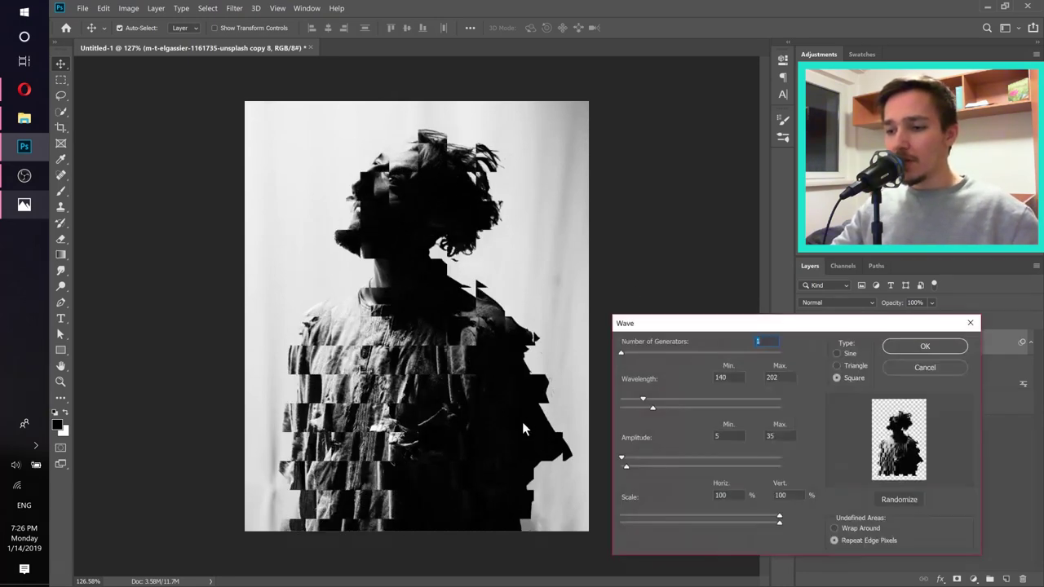
{"action": "left_click_drag", "start_coordinate": [643, 401], "coordinate": [634, 402]}
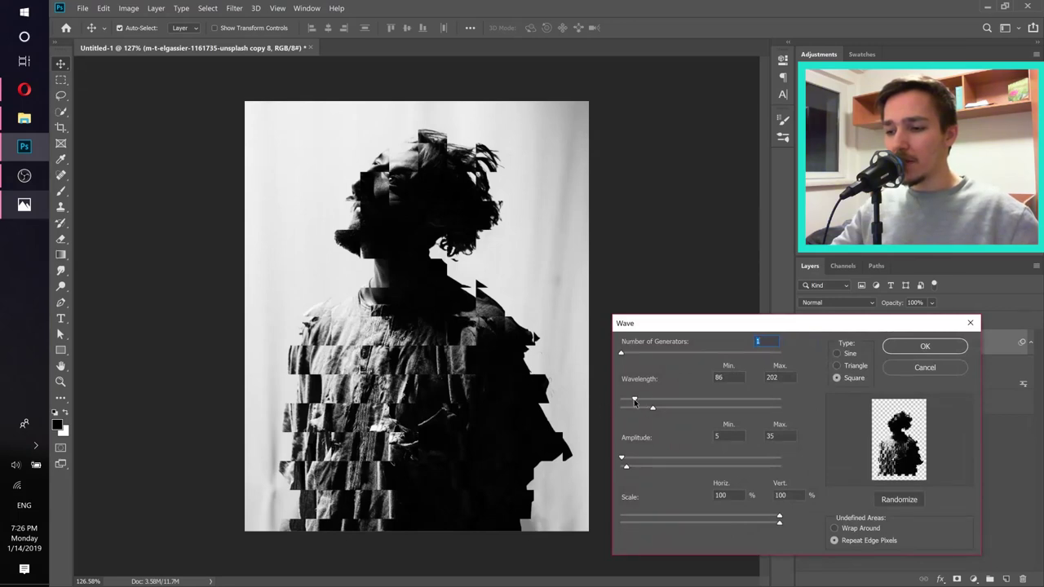
{"action": "left_click", "coordinate": [905, 351]}
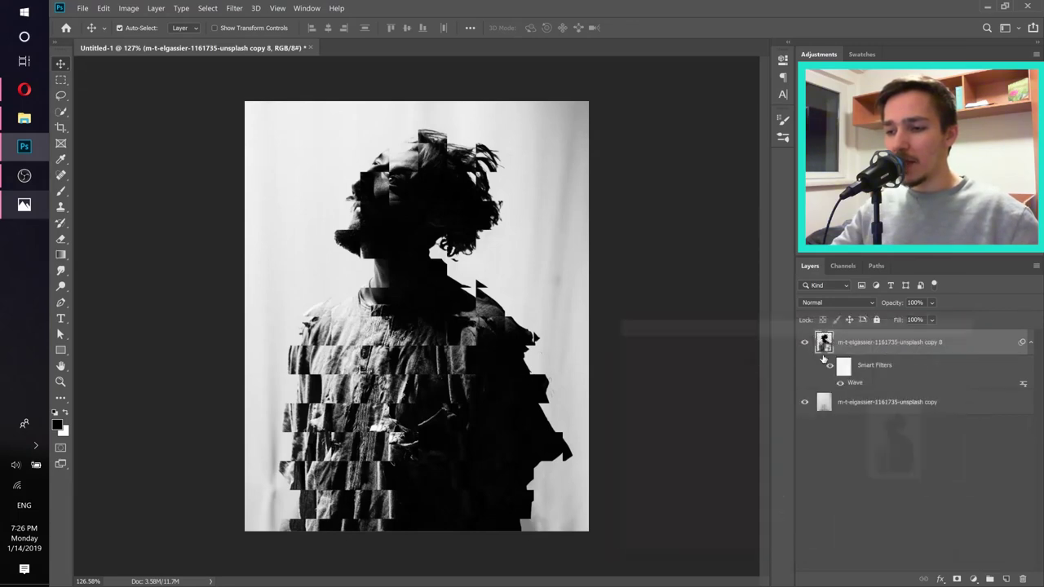
Try maximum amplitude 71, undo it, and compare with the finished sliced reference image
{"action": "double_click", "coordinate": [854, 386]}
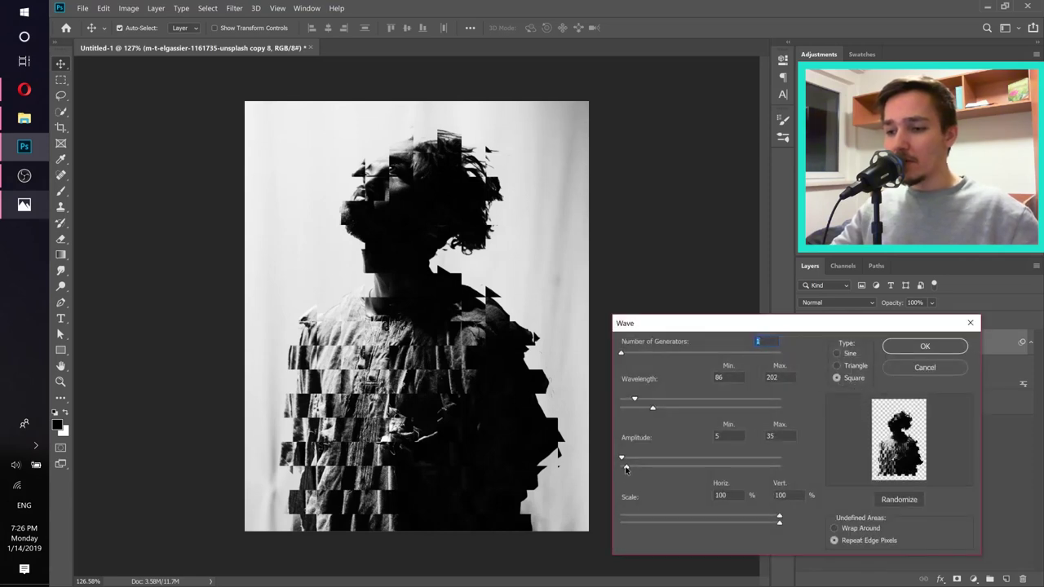
{"action": "left_click_drag", "start_coordinate": [626, 469], "coordinate": [633, 469]}
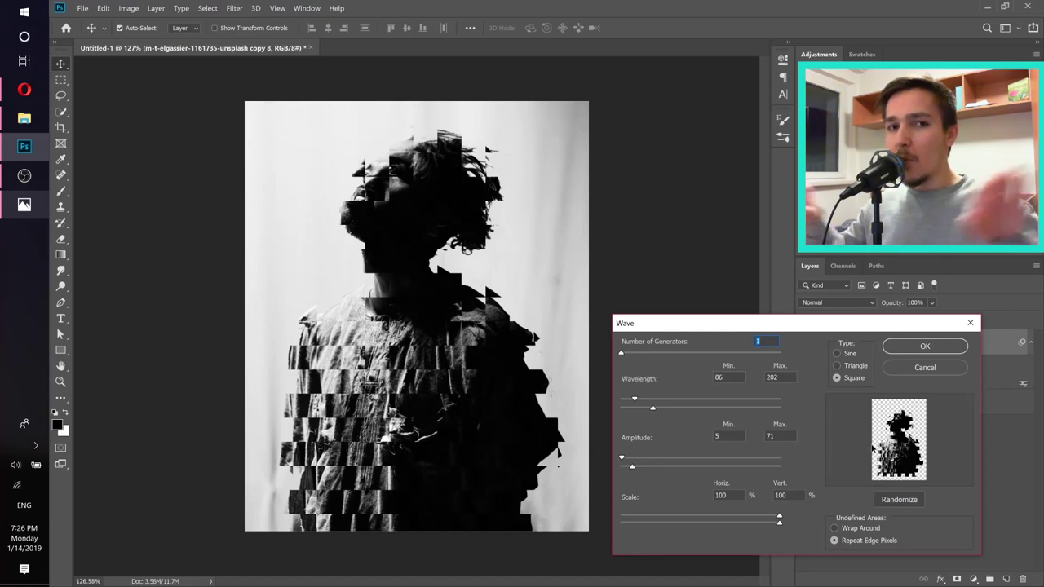
{"action": "left_click", "coordinate": [902, 346]}
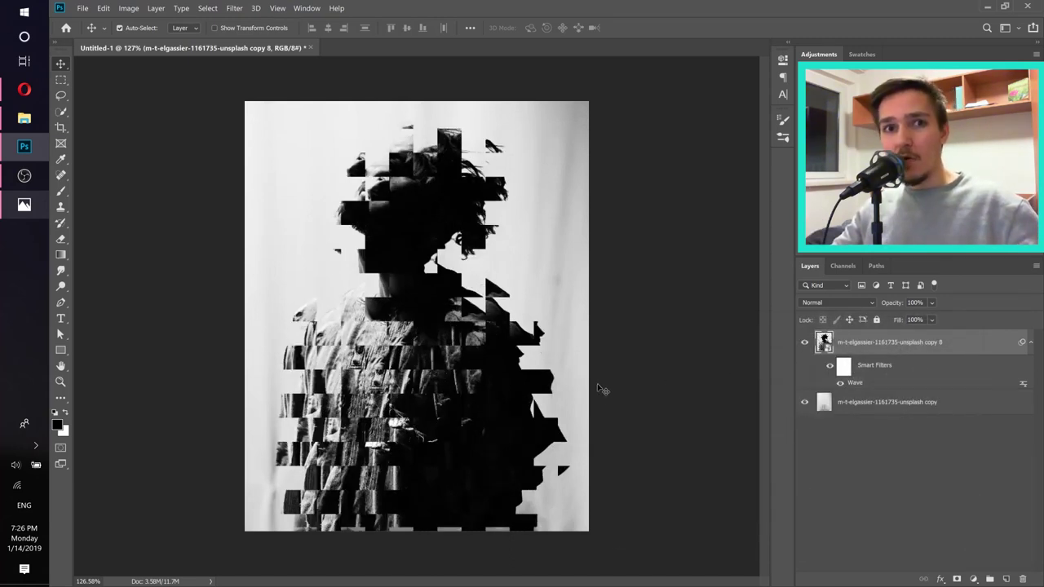
{"action": "key", "text": "ctrl+z"}
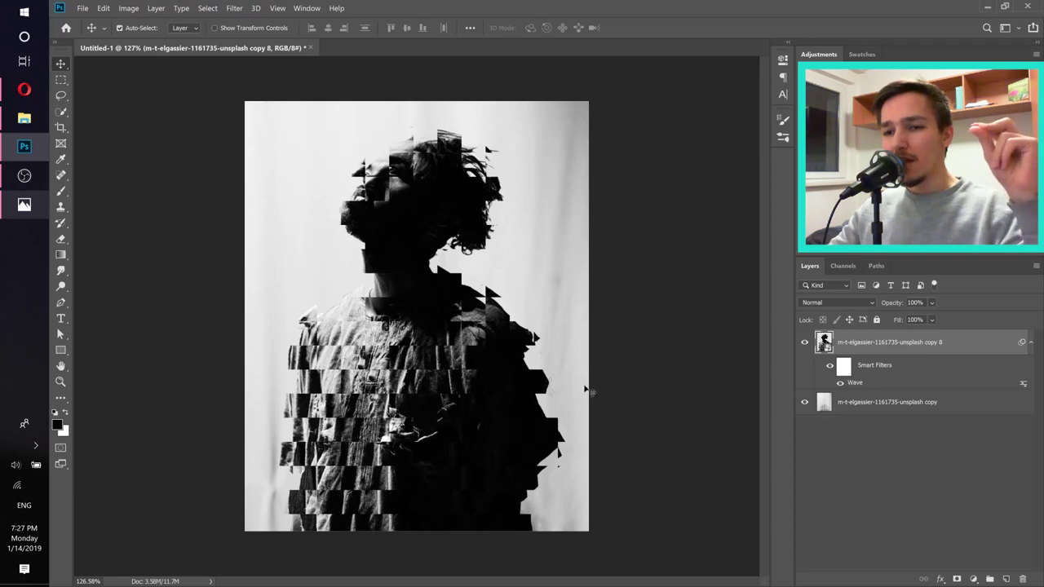
{"action": "left_click", "coordinate": [24, 205]}
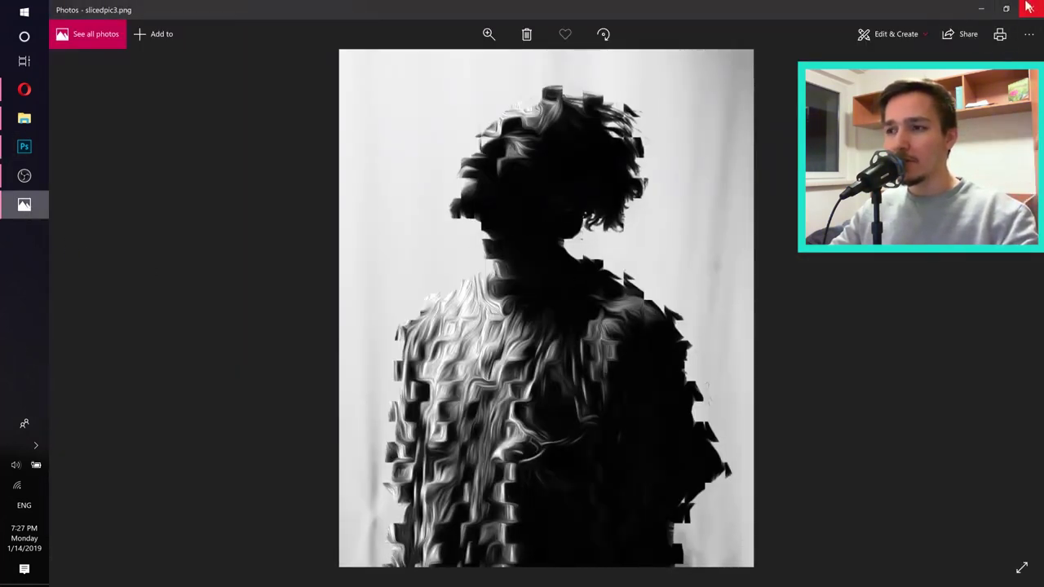
{"action": "left_click", "coordinate": [991, 8]}
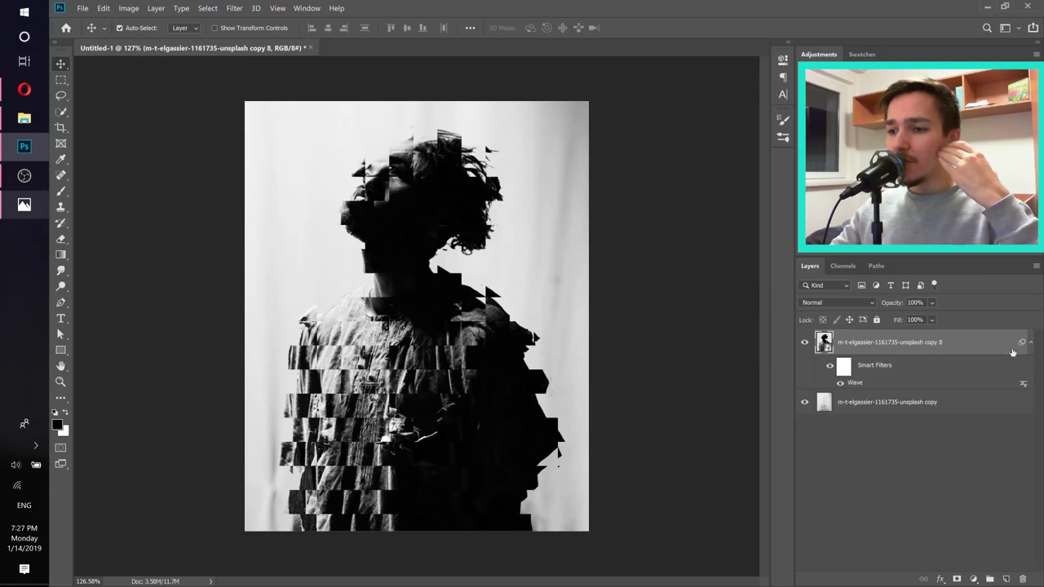
Apply Stylize > Oil Paint to the sliced layer with Stylization 8.2, other brush settings unchanged
{"action": "left_click", "coordinate": [235, 8]}
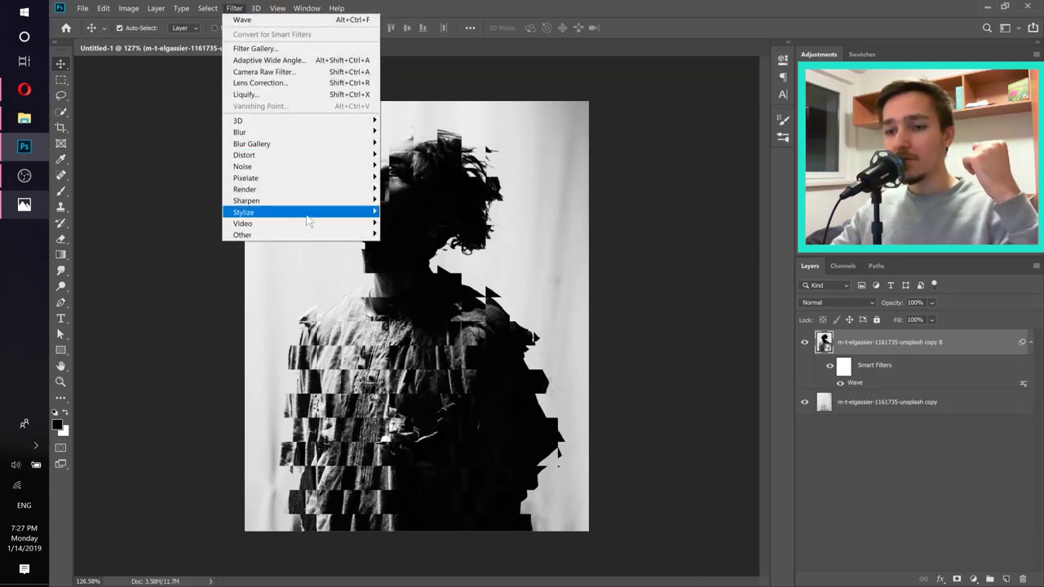
{"action": "mouse_move", "coordinate": [303, 213]}
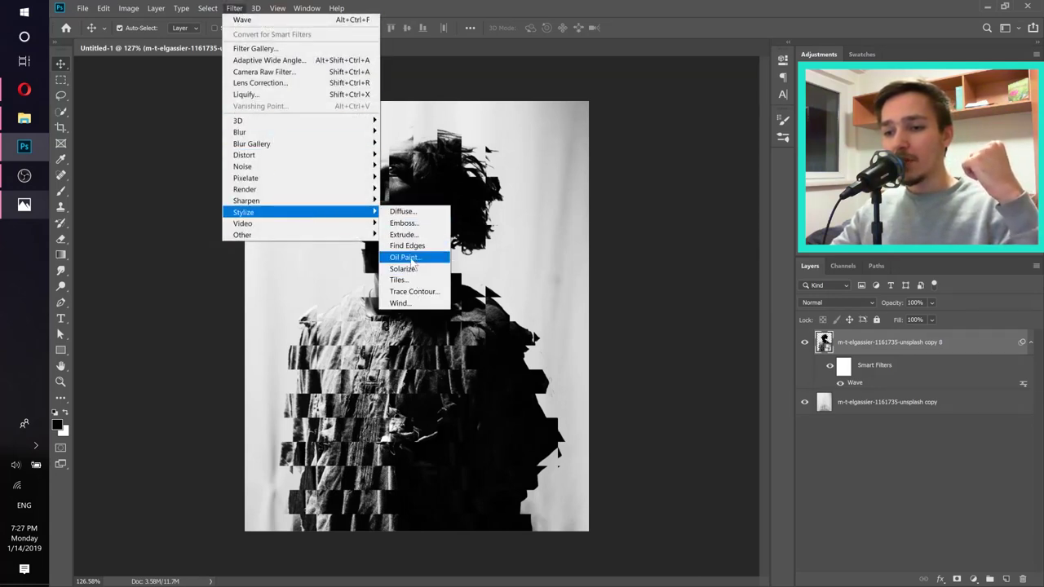
{"action": "left_click", "coordinate": [408, 257]}
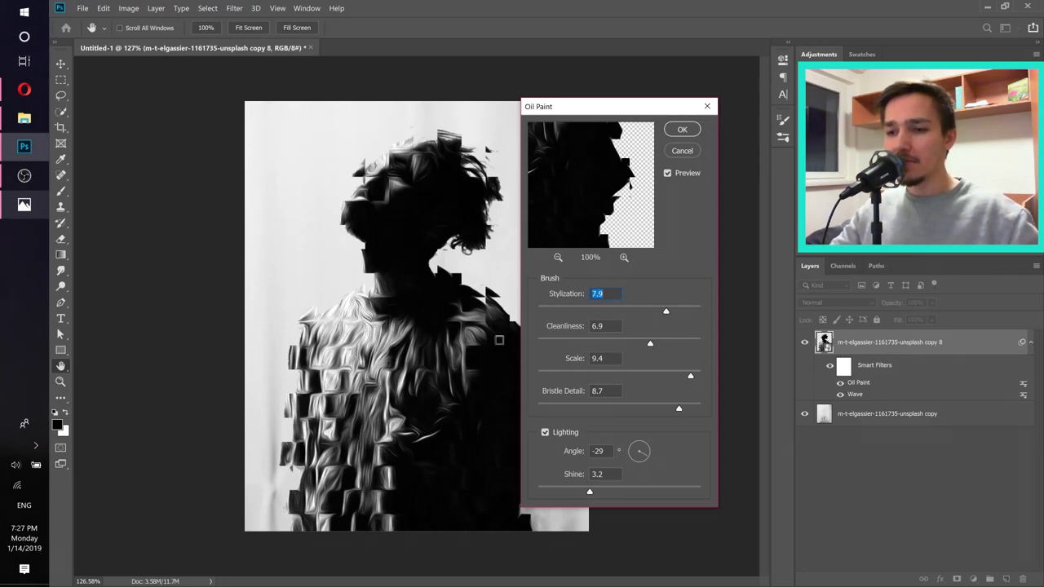
{"action": "left_click_drag", "start_coordinate": [574, 170], "coordinate": [618, 234]}
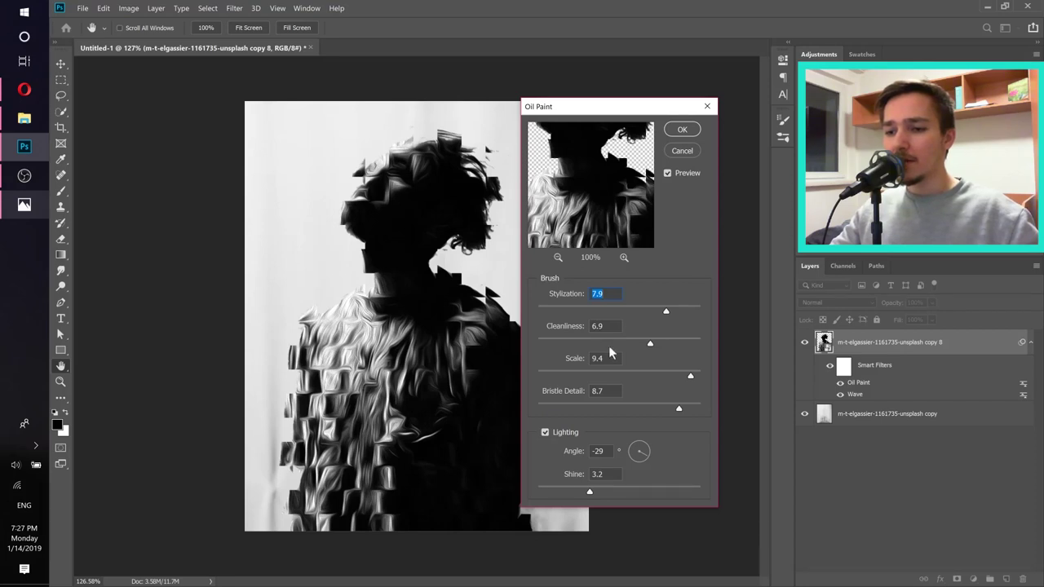
{"action": "left_click", "coordinate": [558, 308]}
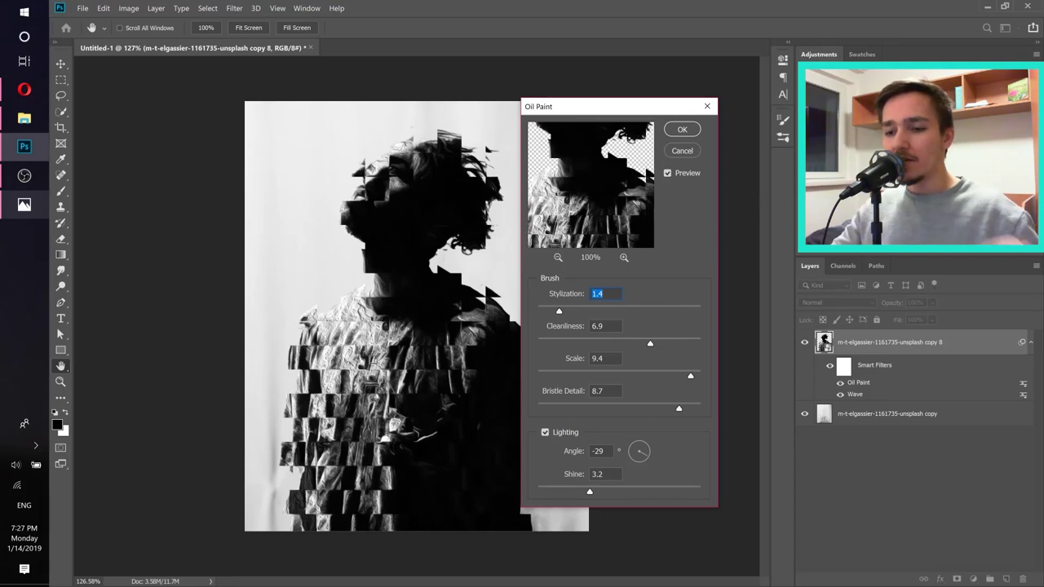
{"action": "left_click", "coordinate": [670, 311]}
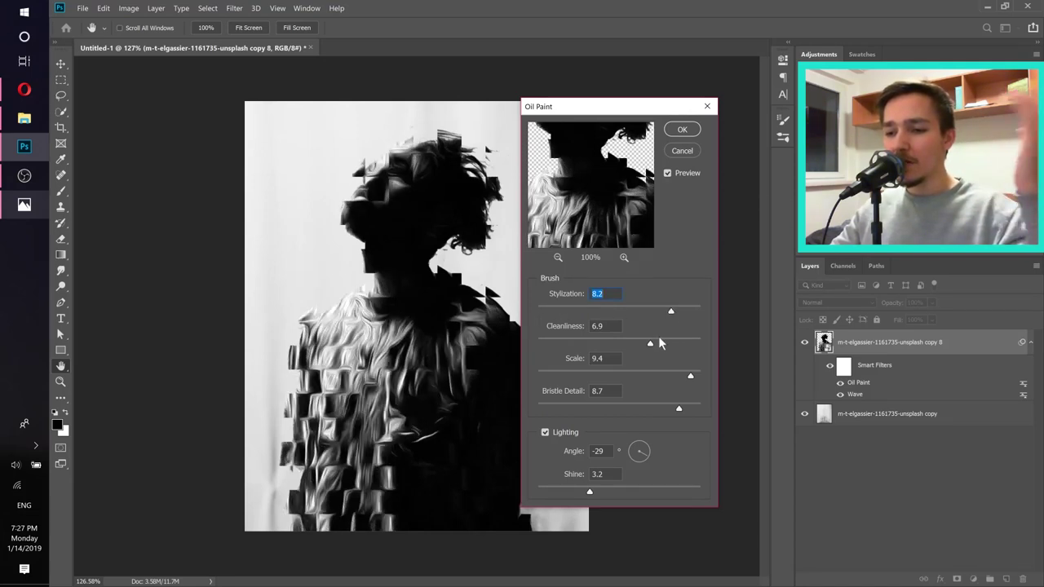
{"action": "left_click", "coordinate": [681, 130]}
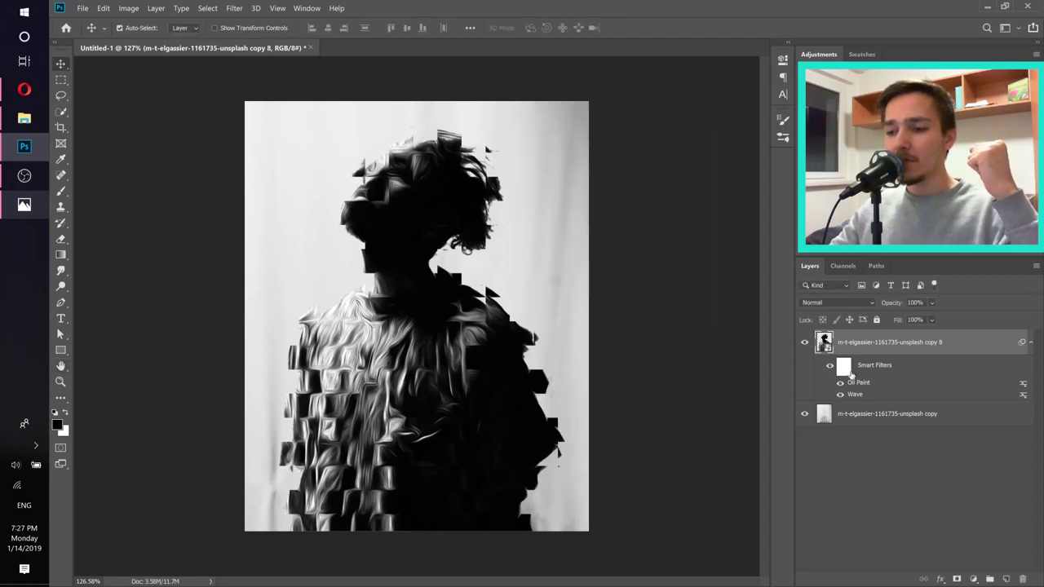